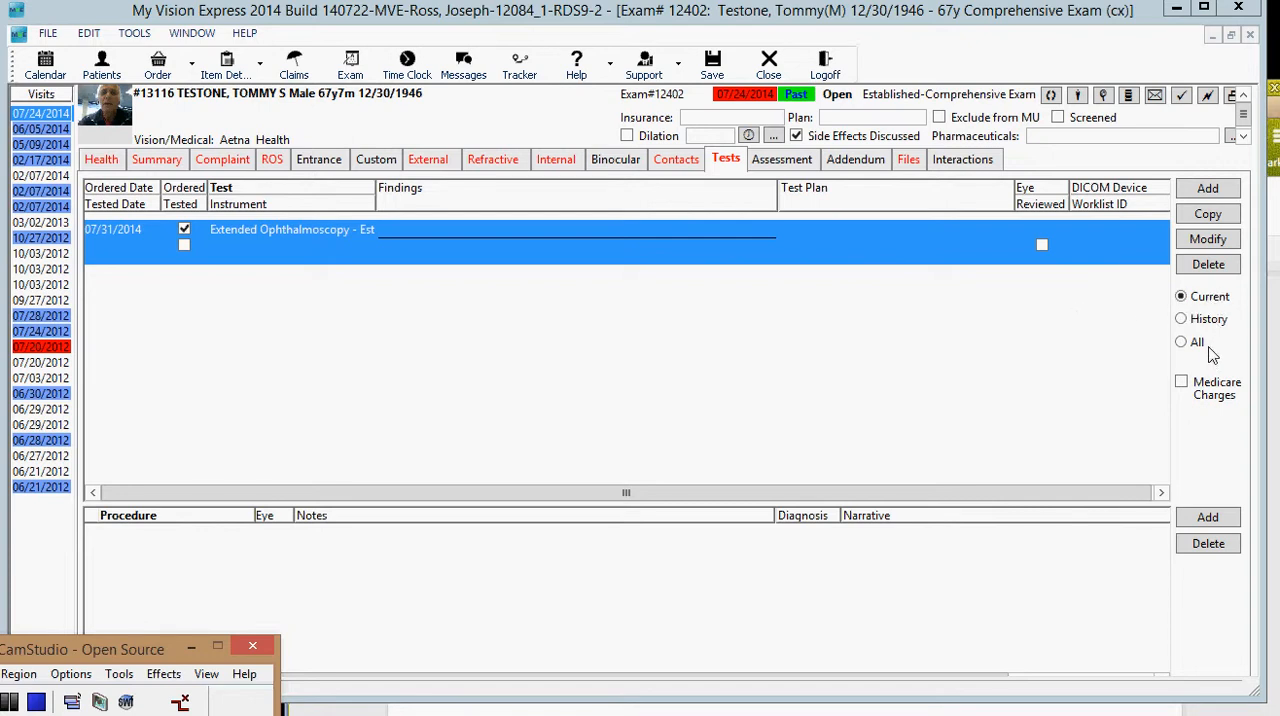
Step: Review the patient's full test list, return to the current exam's tests and delete the Extended Ophthalmoscopy order
left_click(1184, 343)
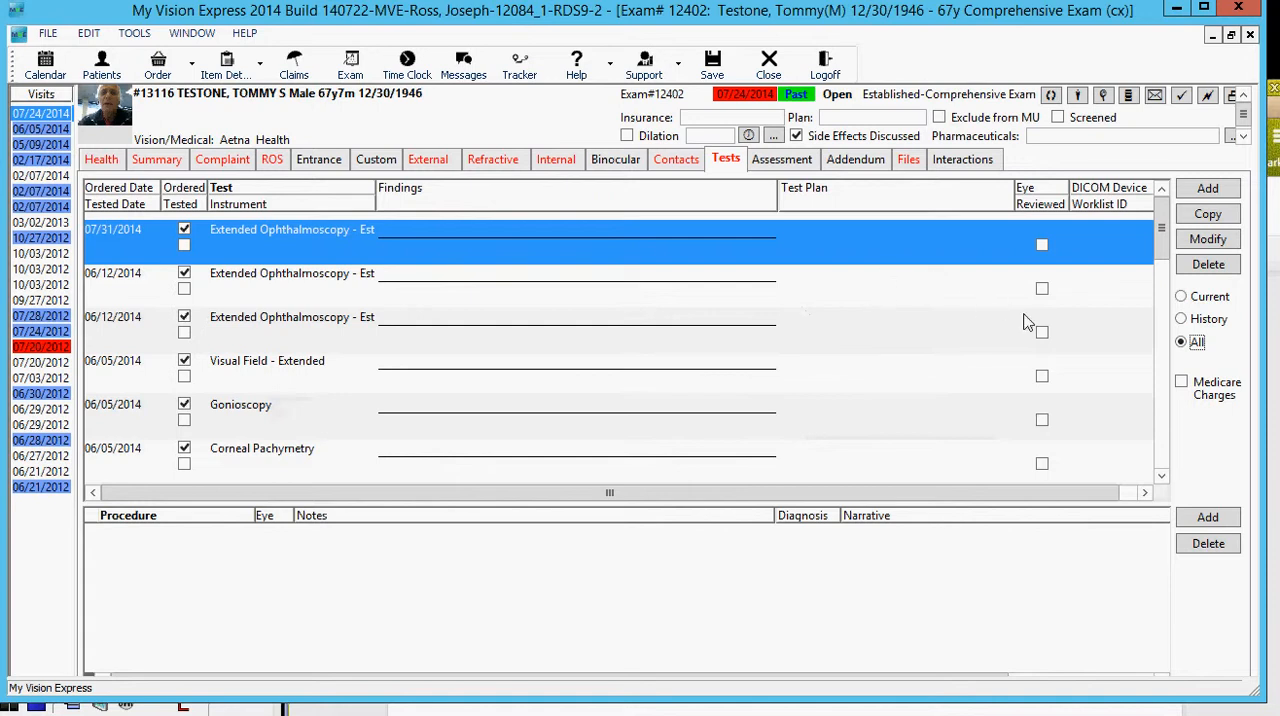
left_click(1185, 300)
left_click(1200, 266)
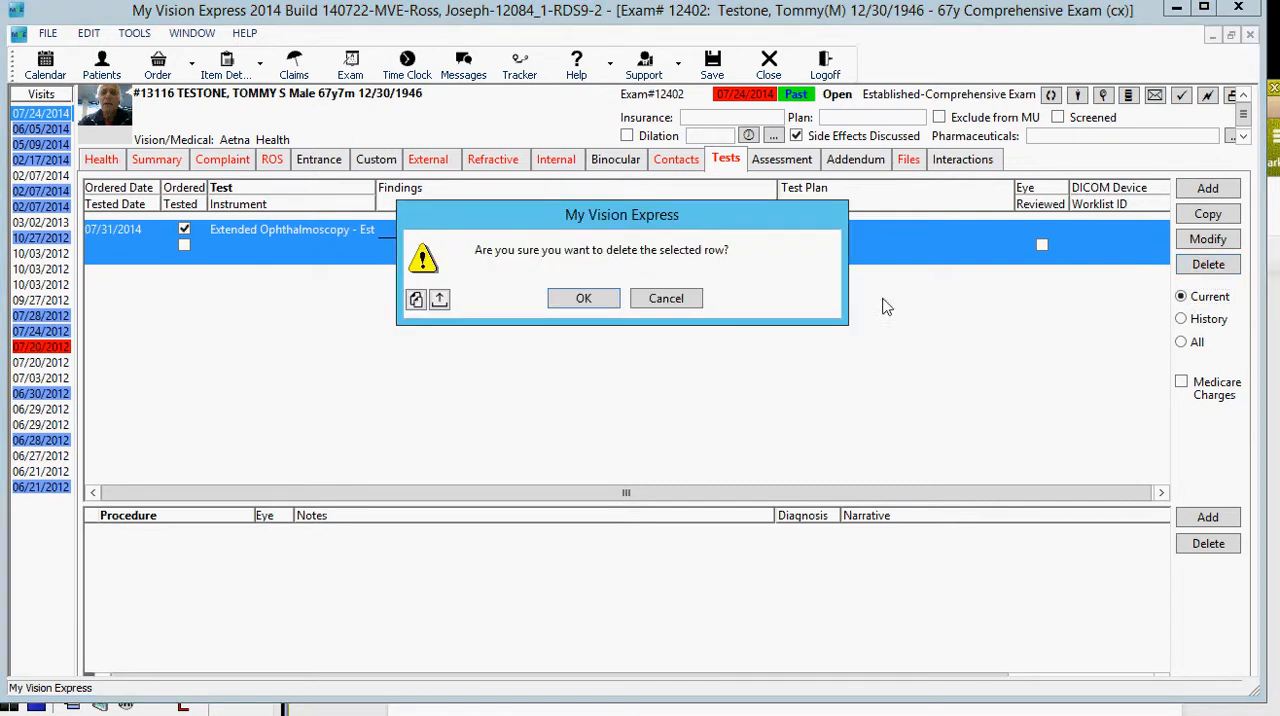
left_click(603, 300)
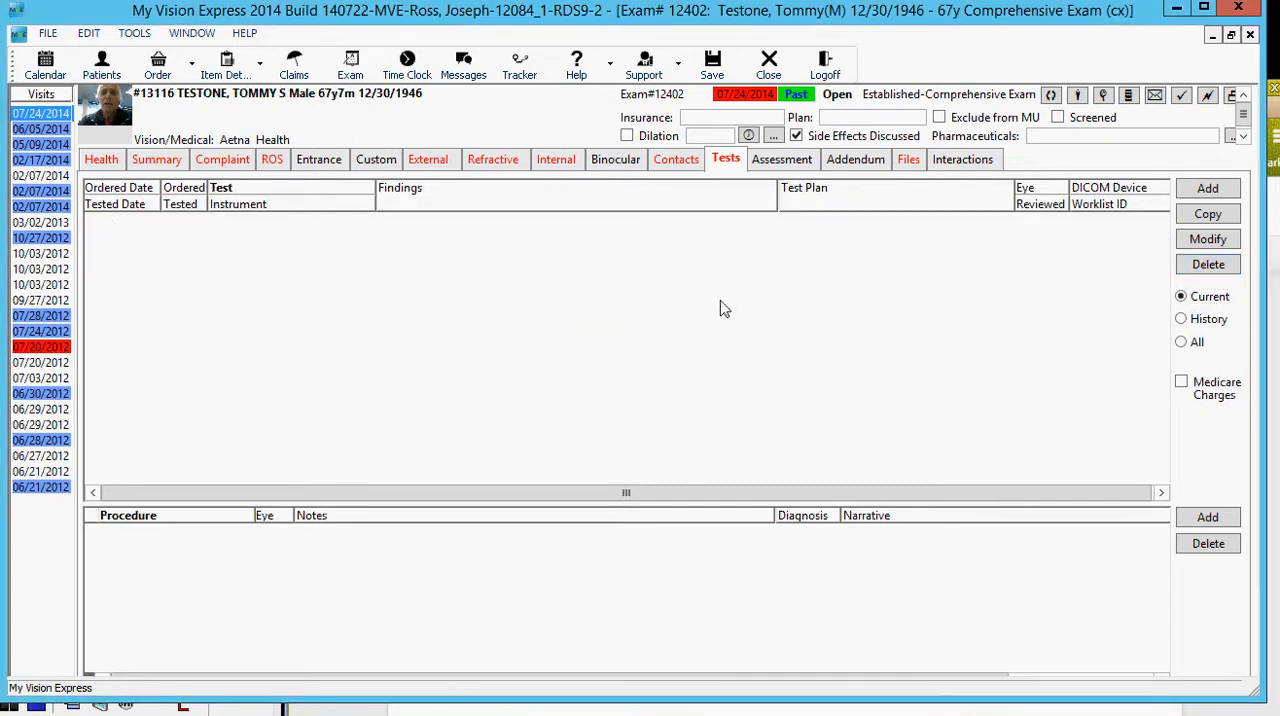
Step: Copy the most recent 06/12/2014 Extended Ophthalmoscopy - Est test from the patient's full test list into the current exam
left_click(1183, 344)
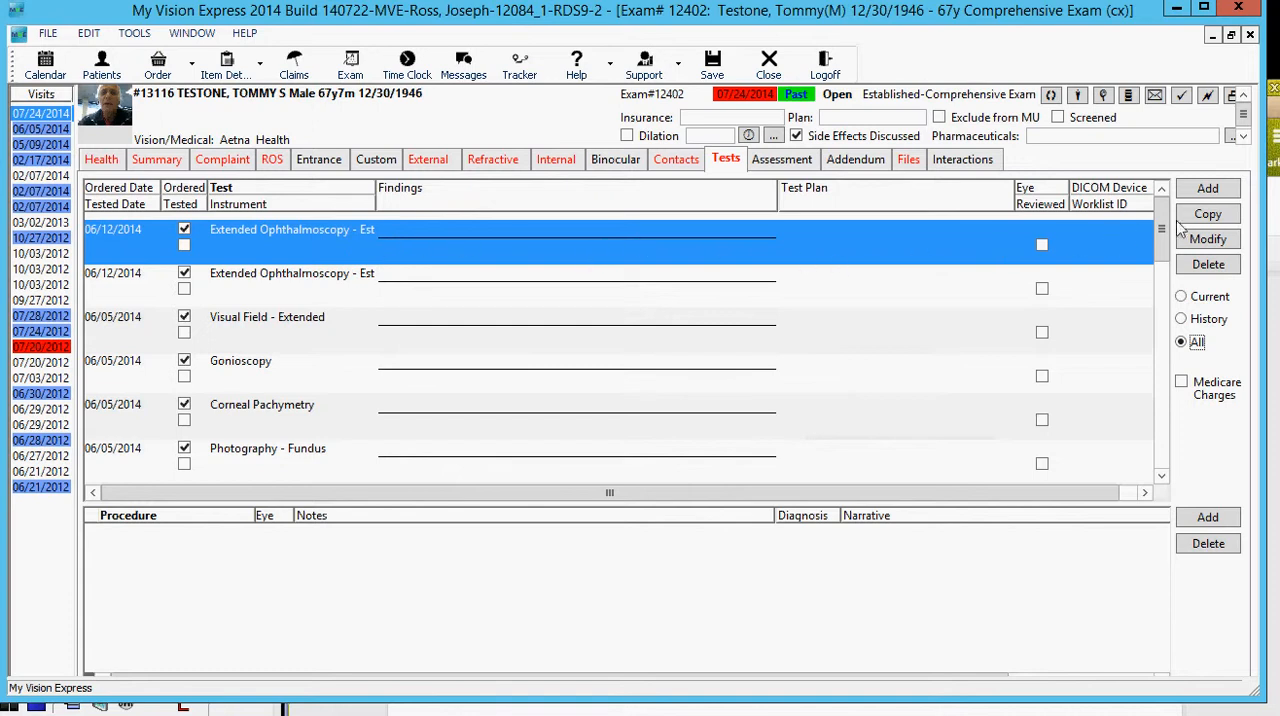
left_click(1209, 216)
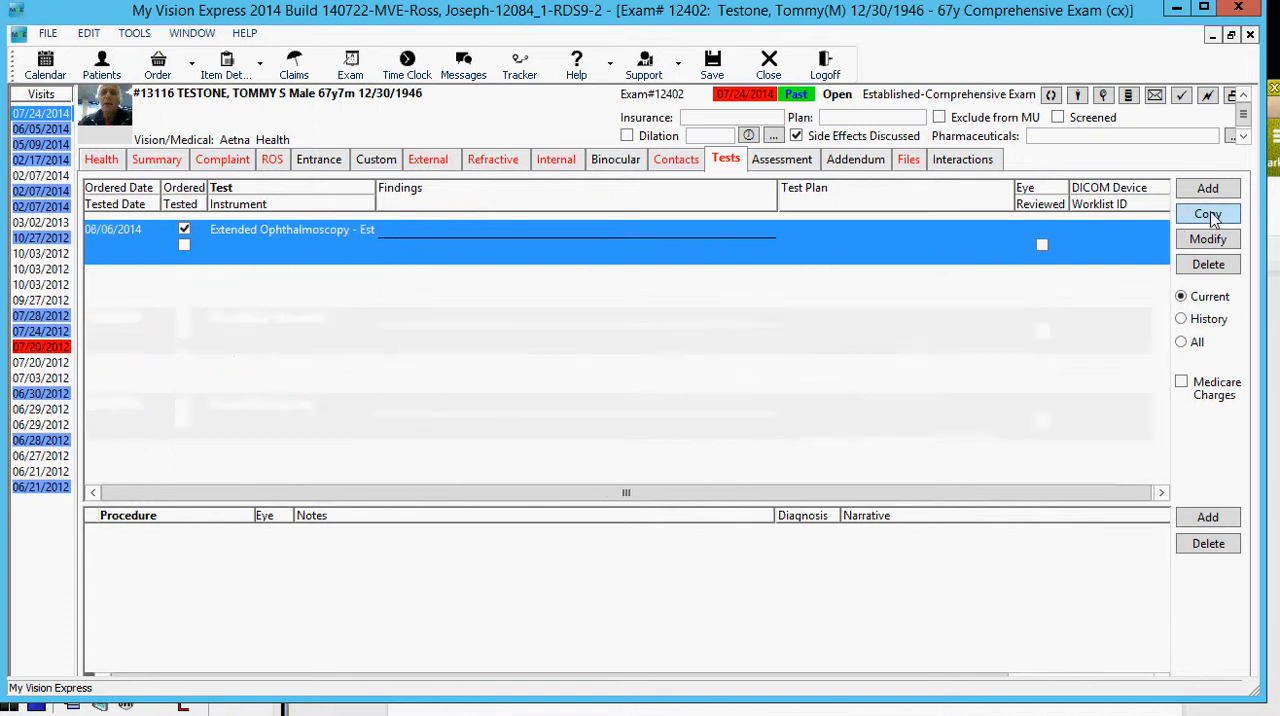
Step: Copy the 06/05/2014 Visual Field - Extended test into the current exam without adding its charge
left_click(1181, 344)
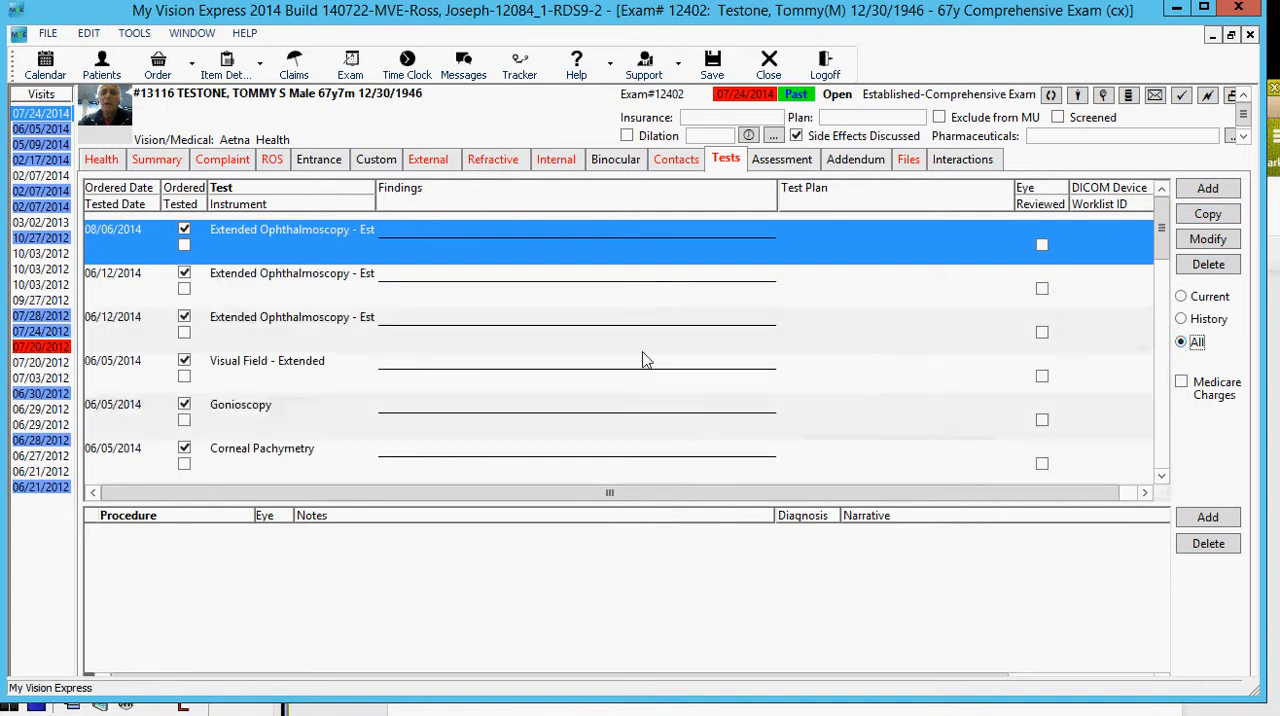
left_click(293, 366)
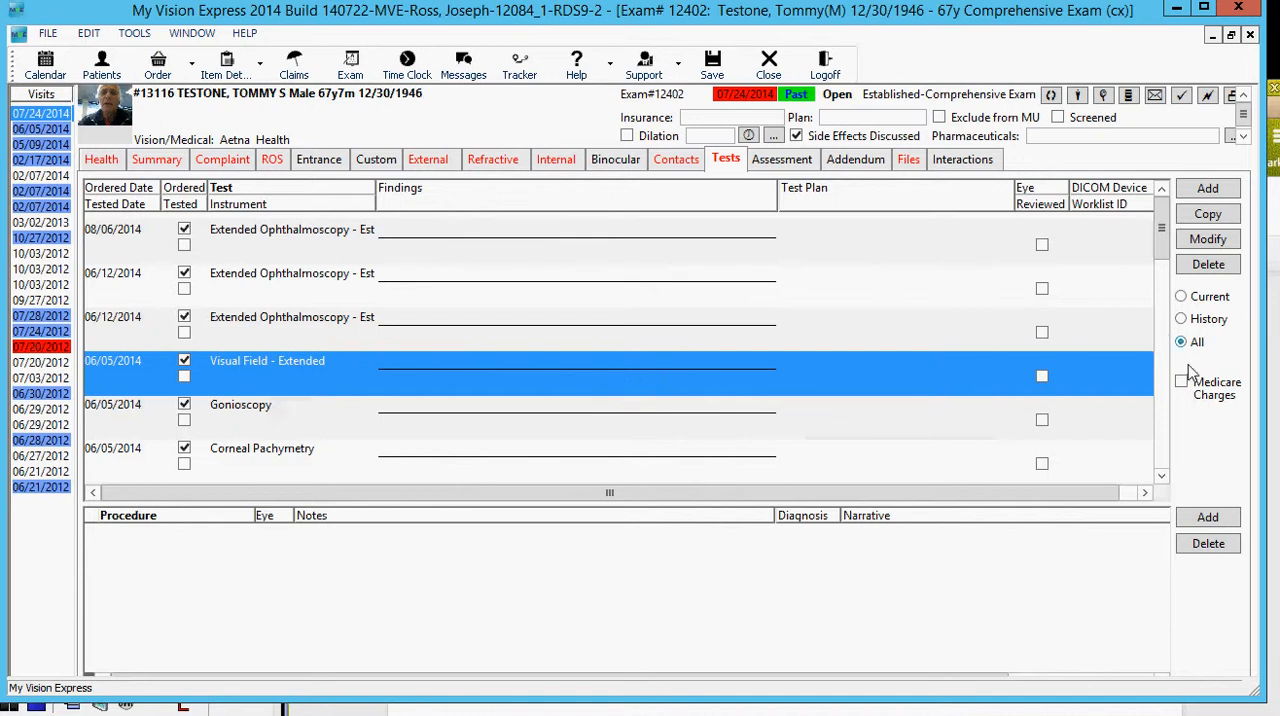
left_click(1209, 215)
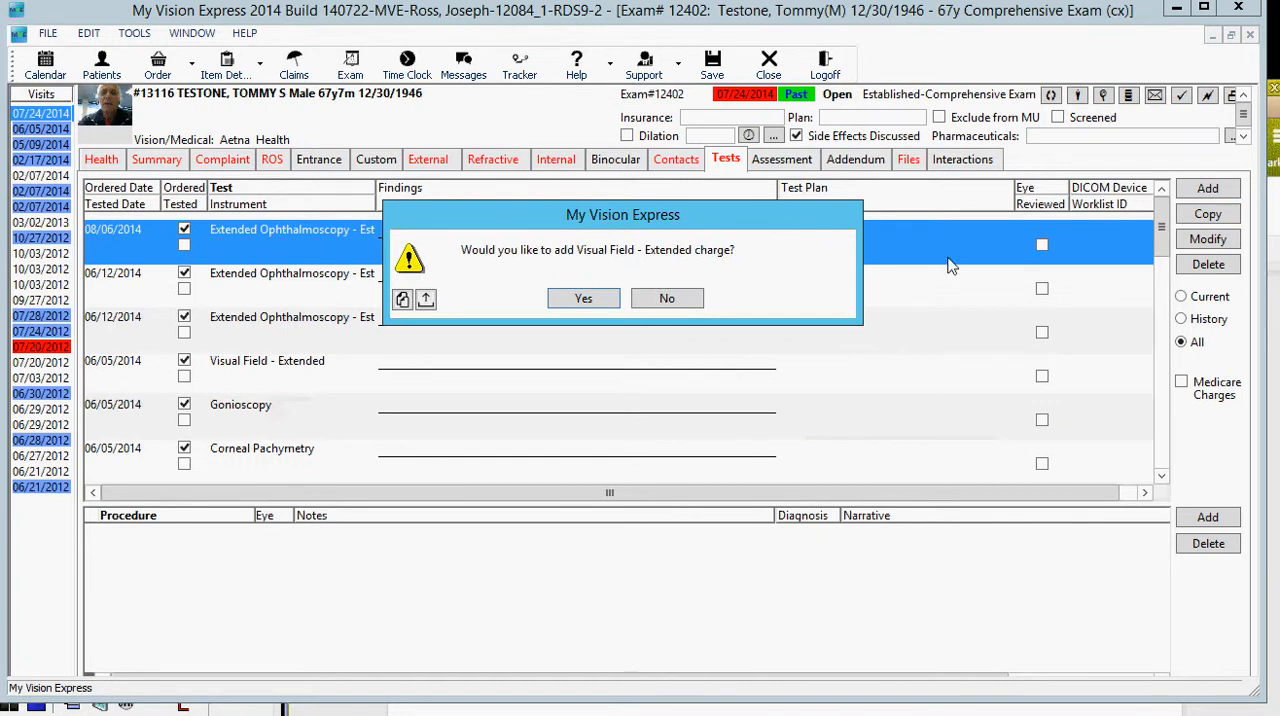
left_click(684, 299)
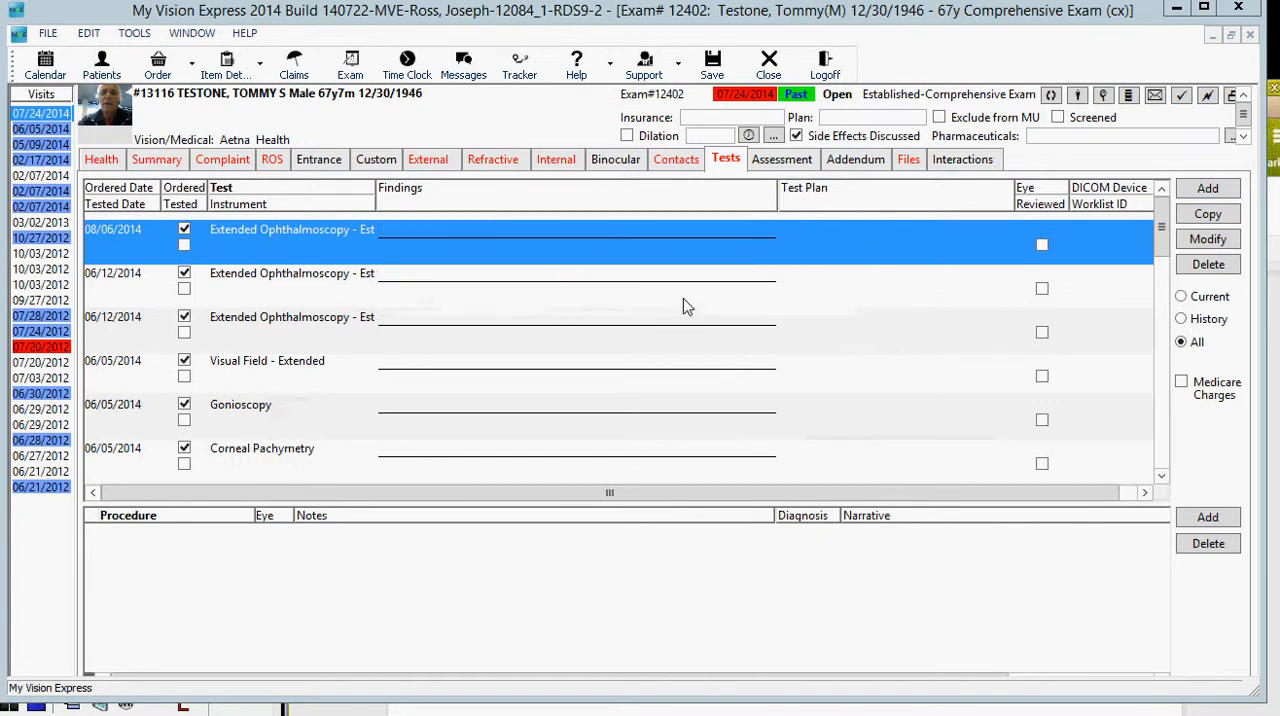
Step: Copy the 06/05/2014 Gonioscopy test from the full test list into the current exam
left_click(1183, 345)
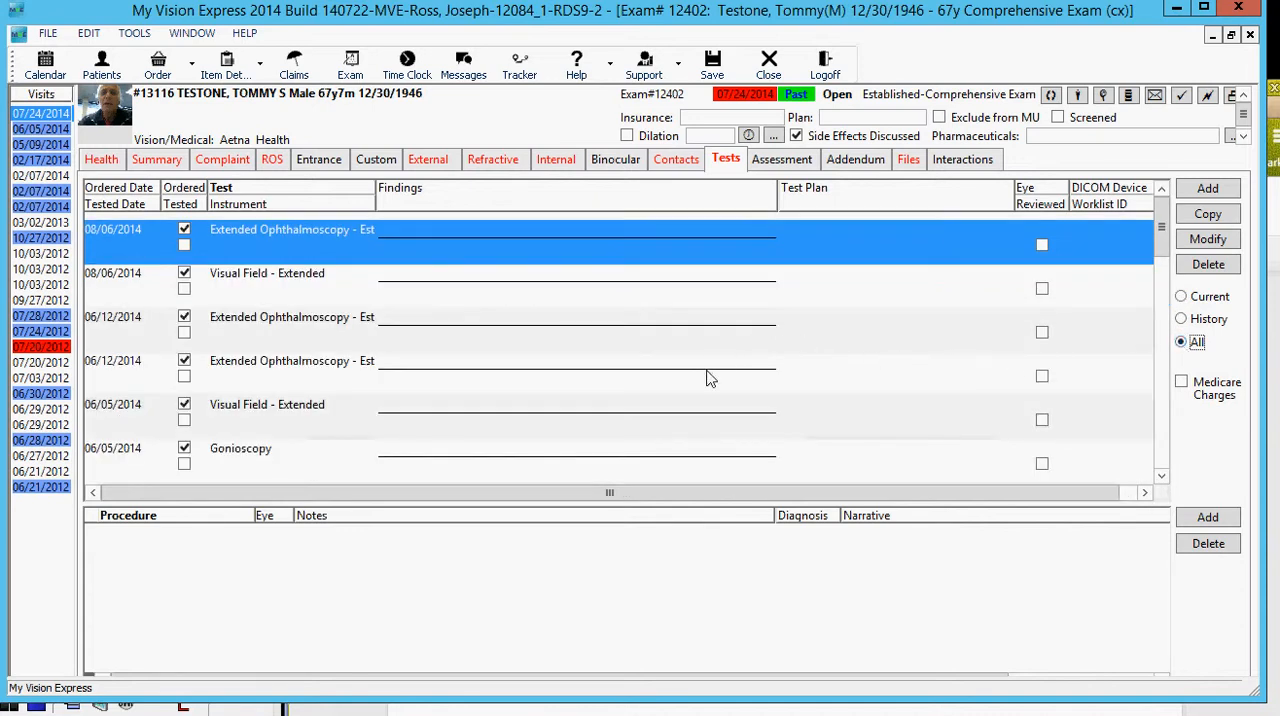
left_click(252, 456)
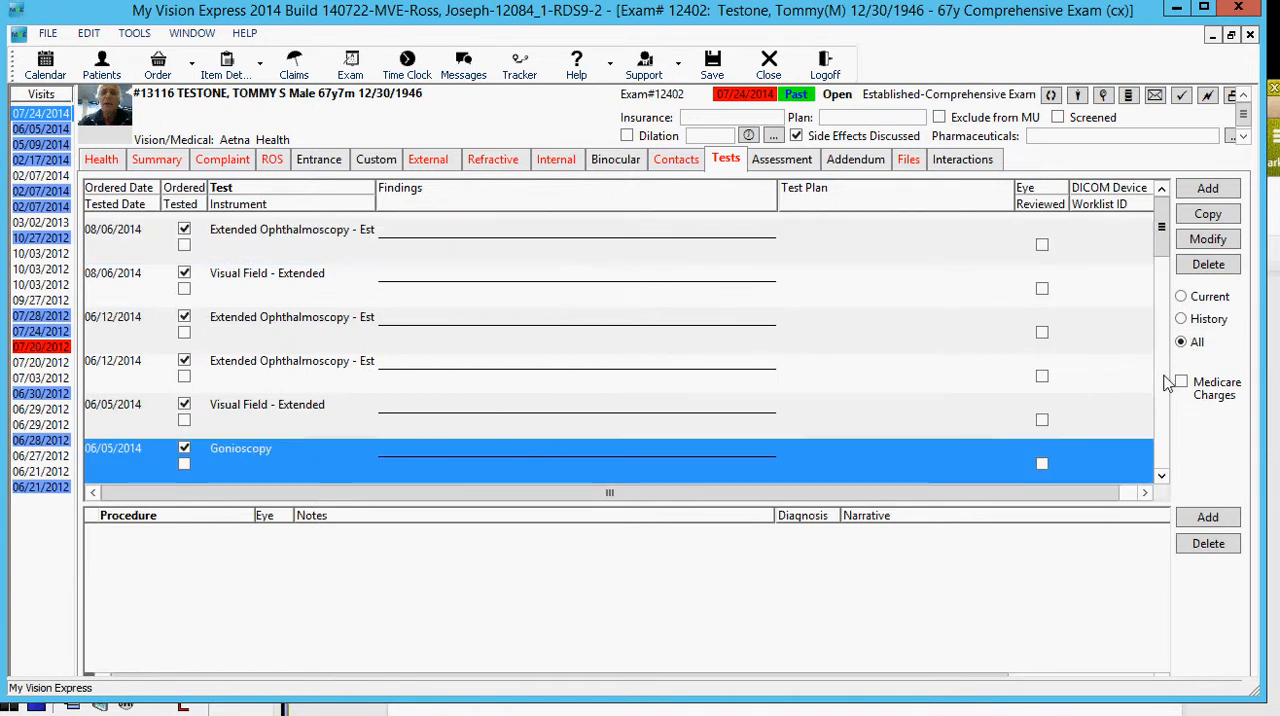
left_click(1207, 216)
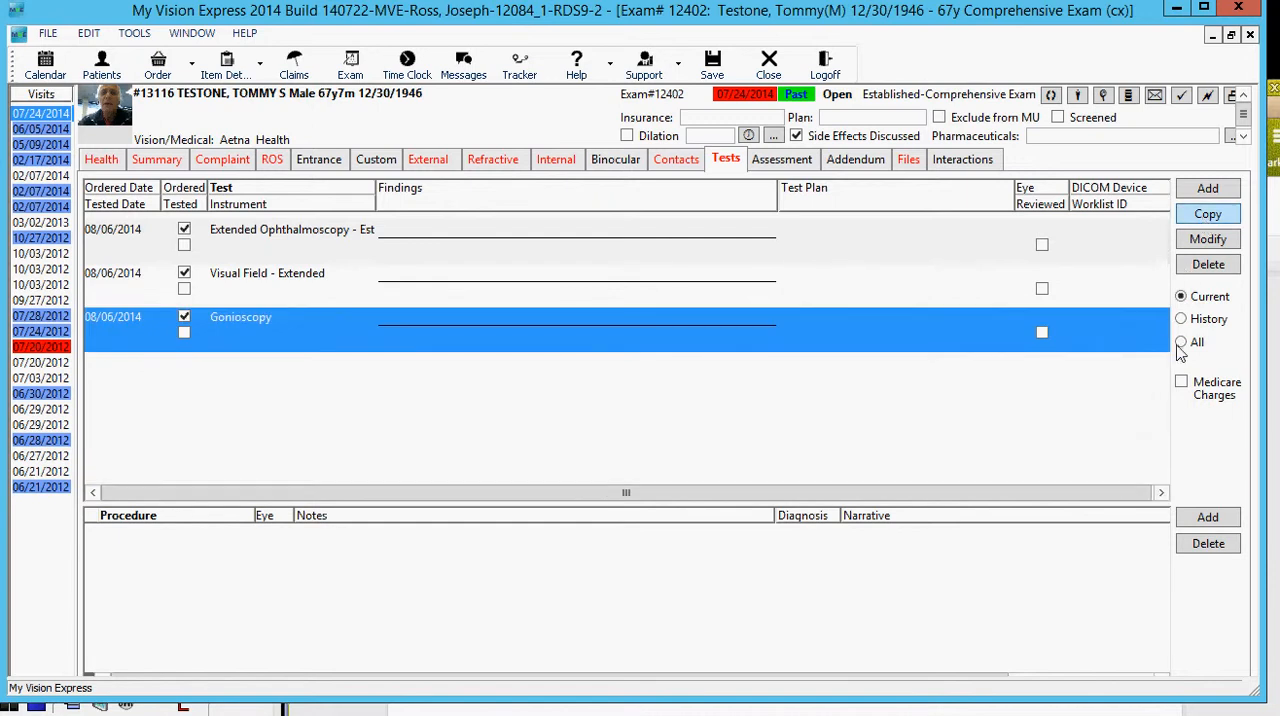
Step: Copy another 06/05/2014 Visual Field - Extended test into the current exam without its charge, and delete that duplicate
left_click(1181, 343)
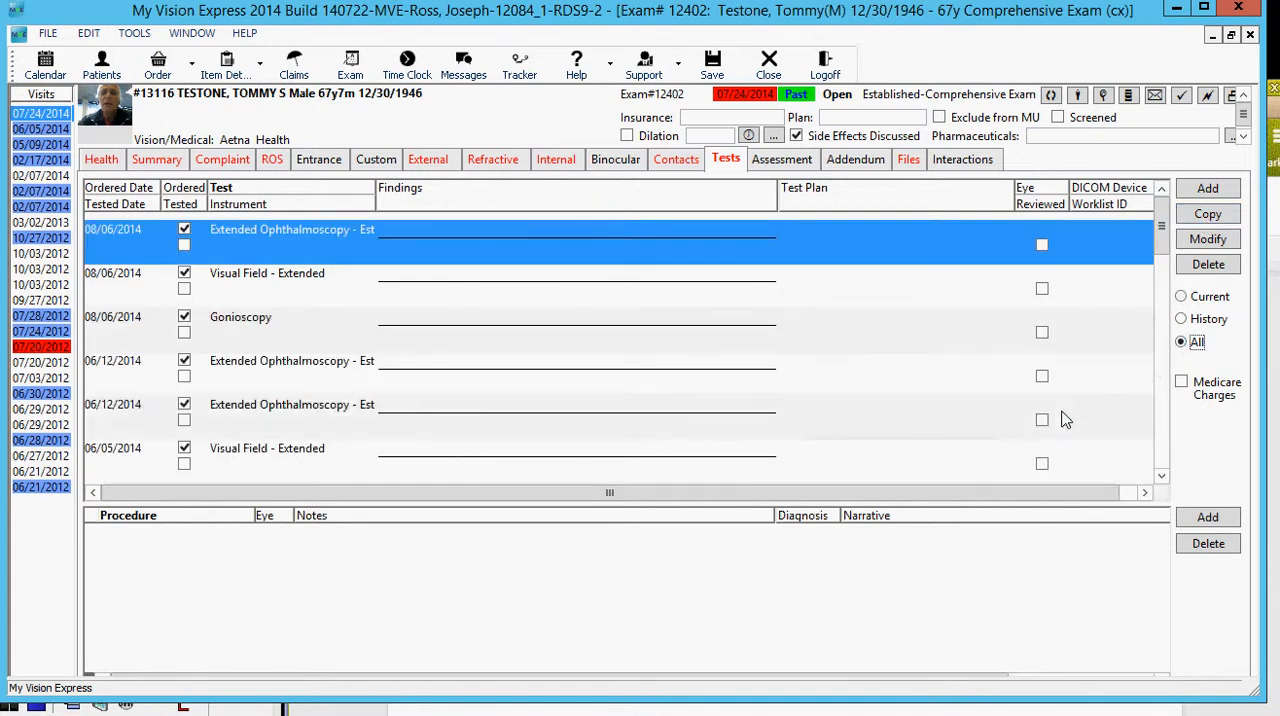
left_click(1150, 435)
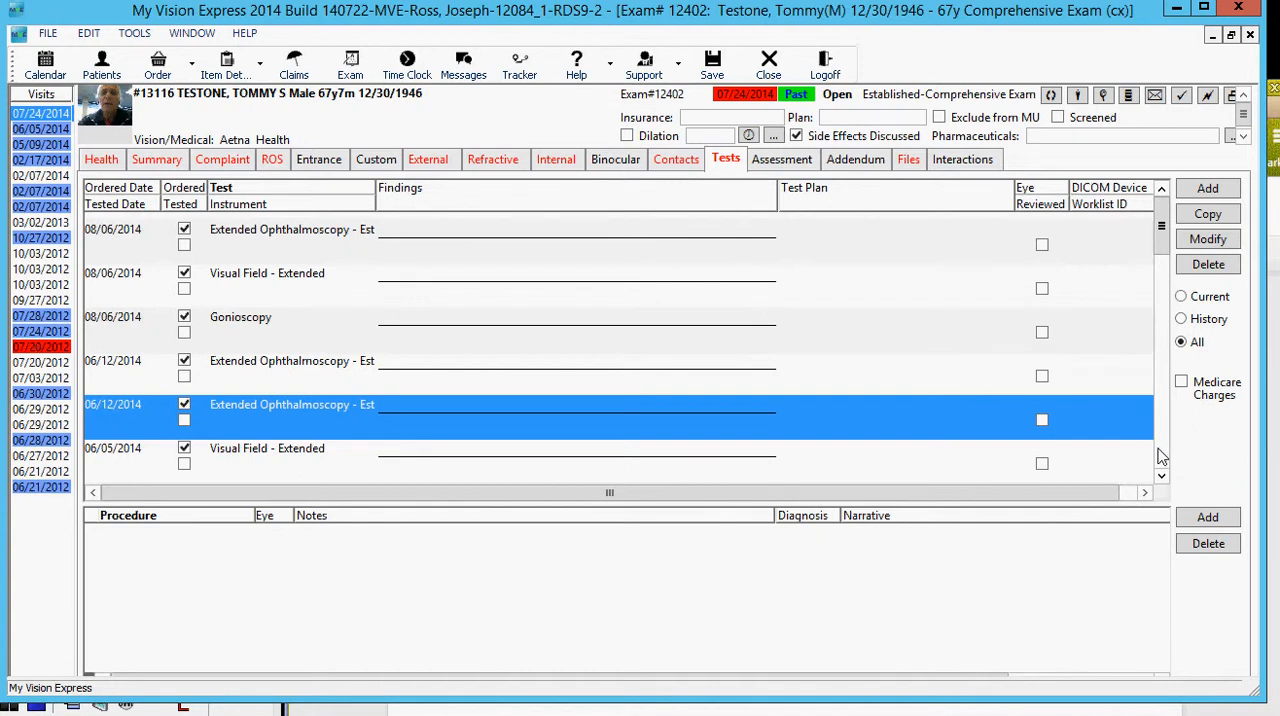
scroll(1161, 457, "down", 2)
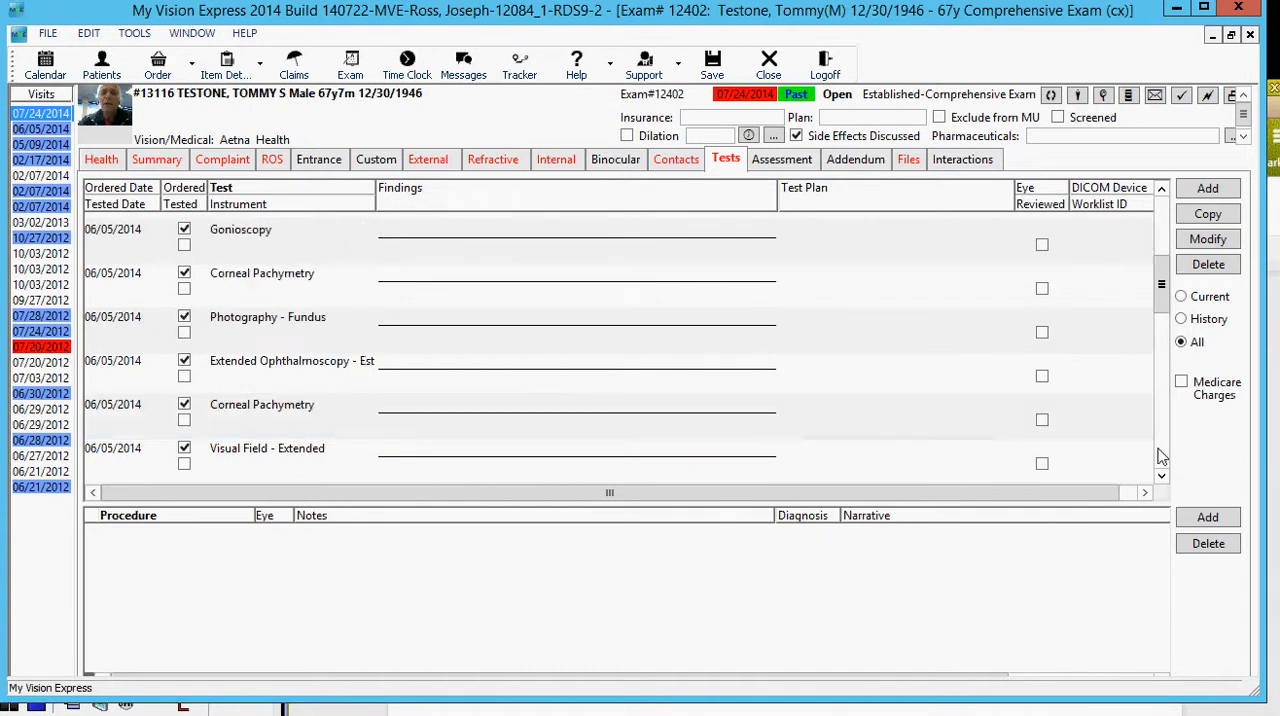
left_click(772, 457)
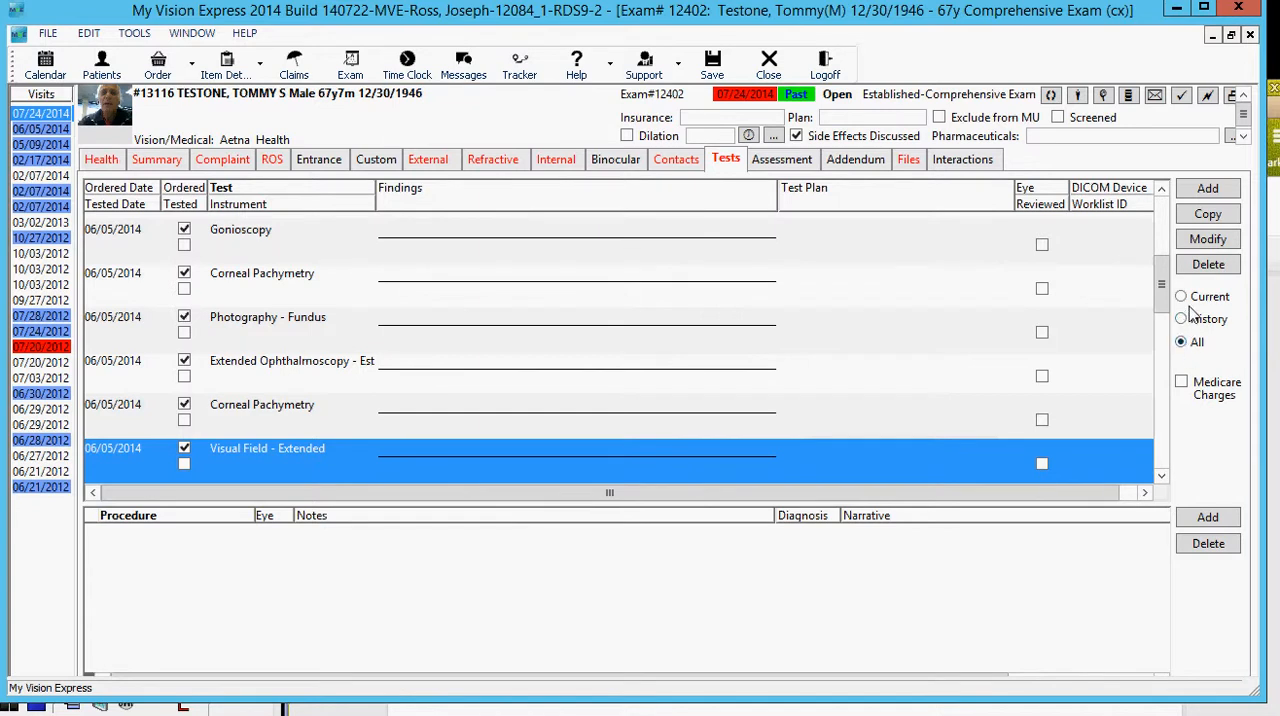
left_click(1205, 216)
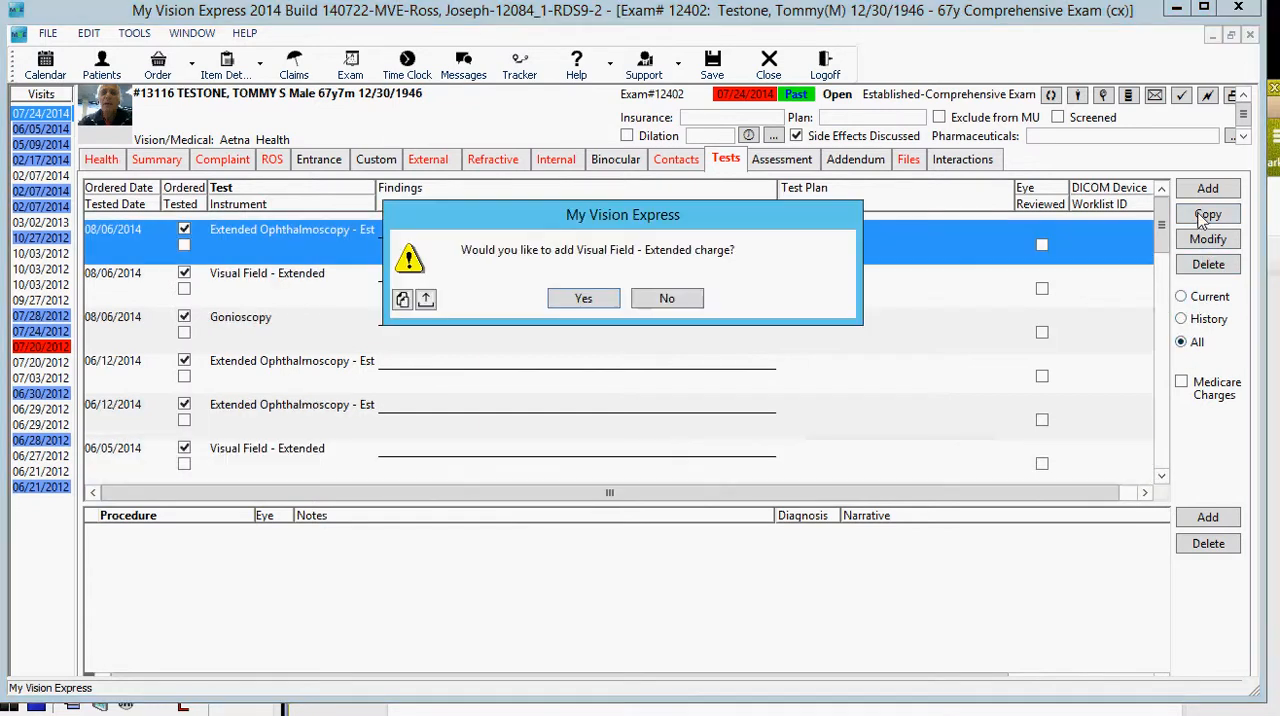
left_click(704, 302)
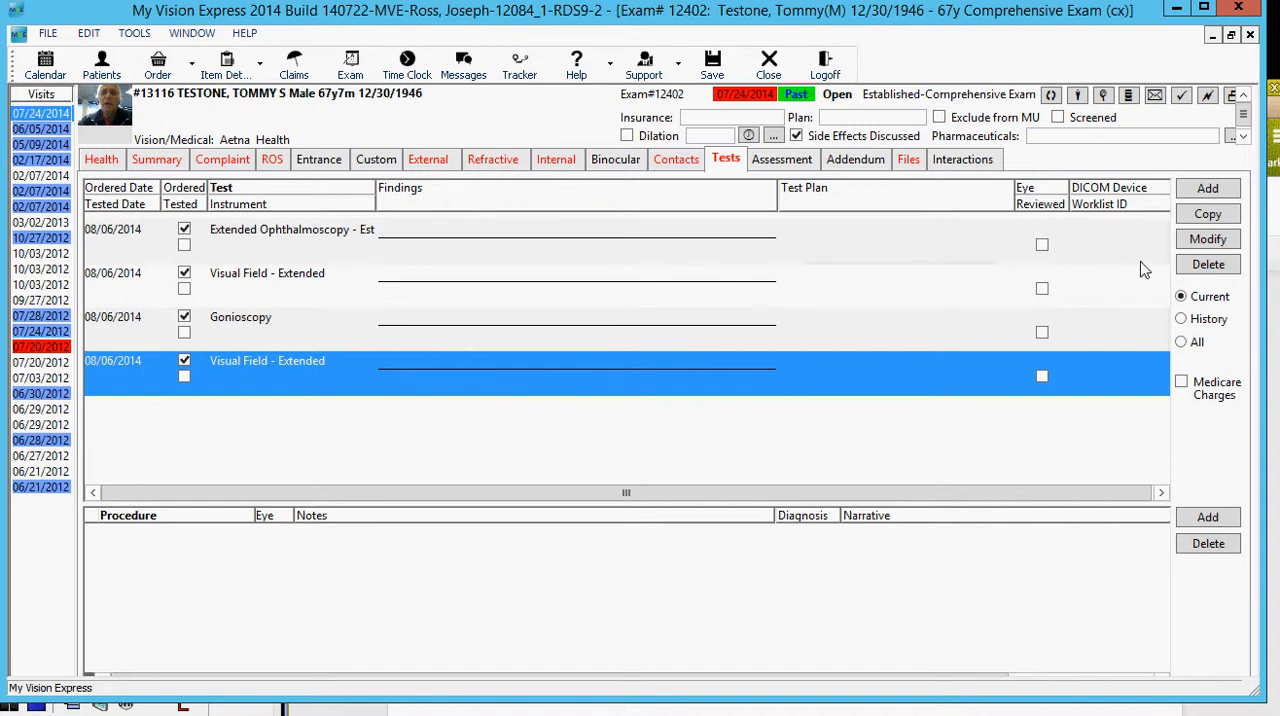
left_click(1207, 265)
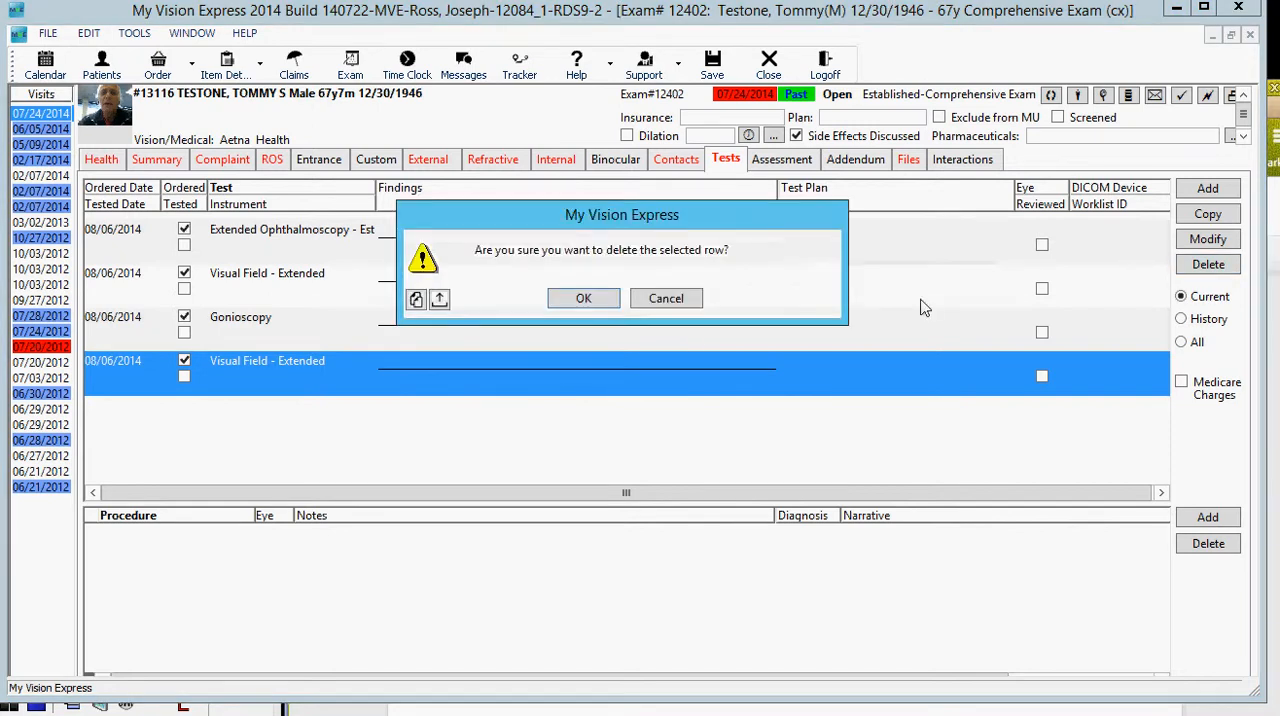
left_click(590, 298)
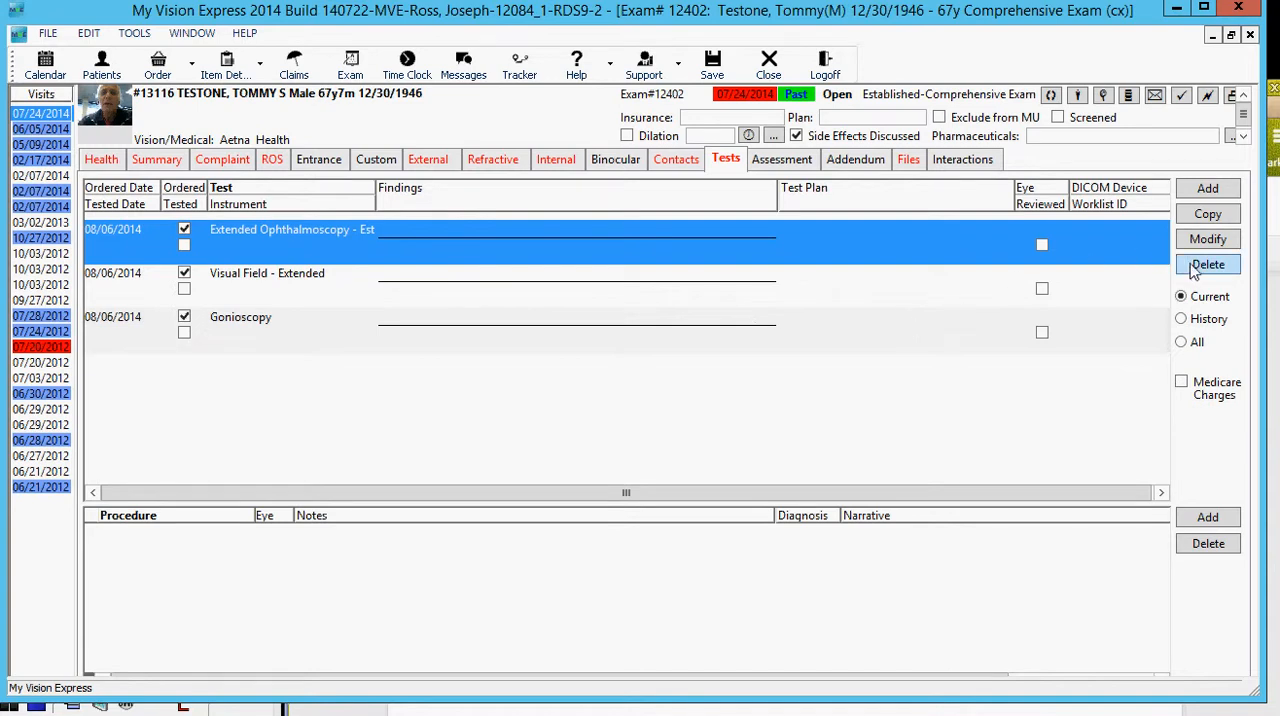
Step: Copy the 06/05/2014 Photography - Fundus test from the full test list into the current exam
left_click(1183, 343)
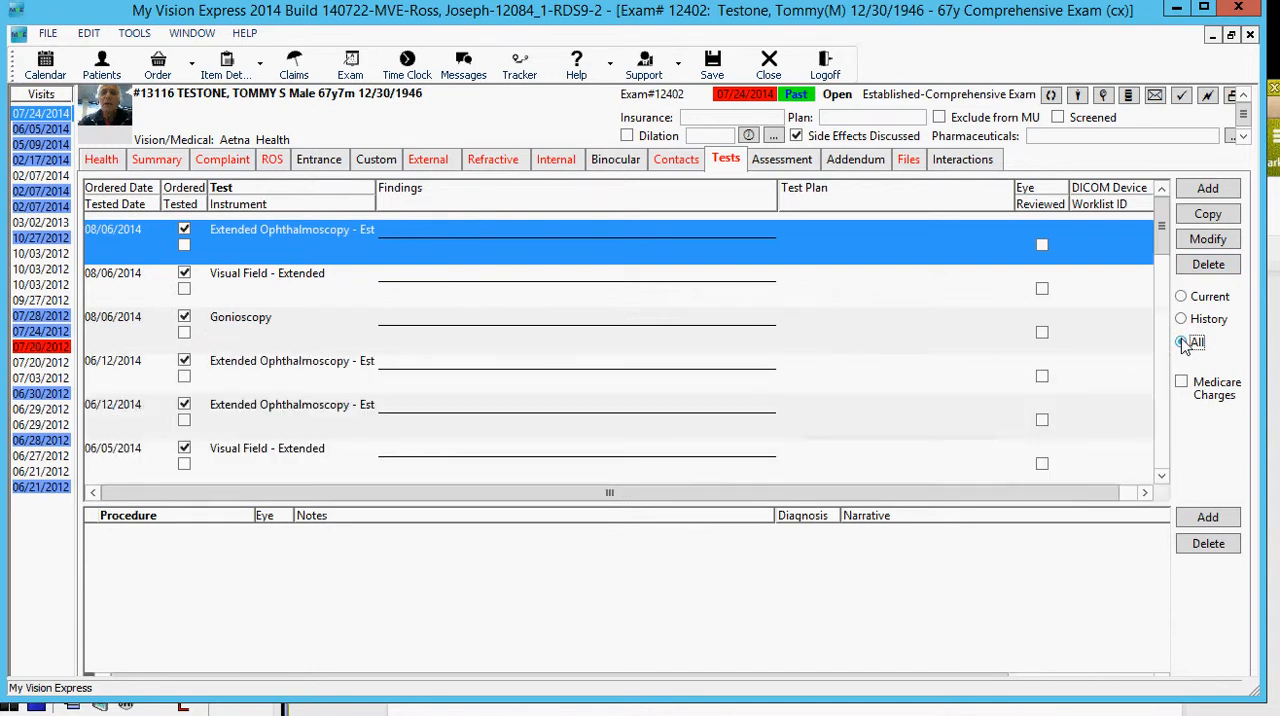
left_click(1163, 452)
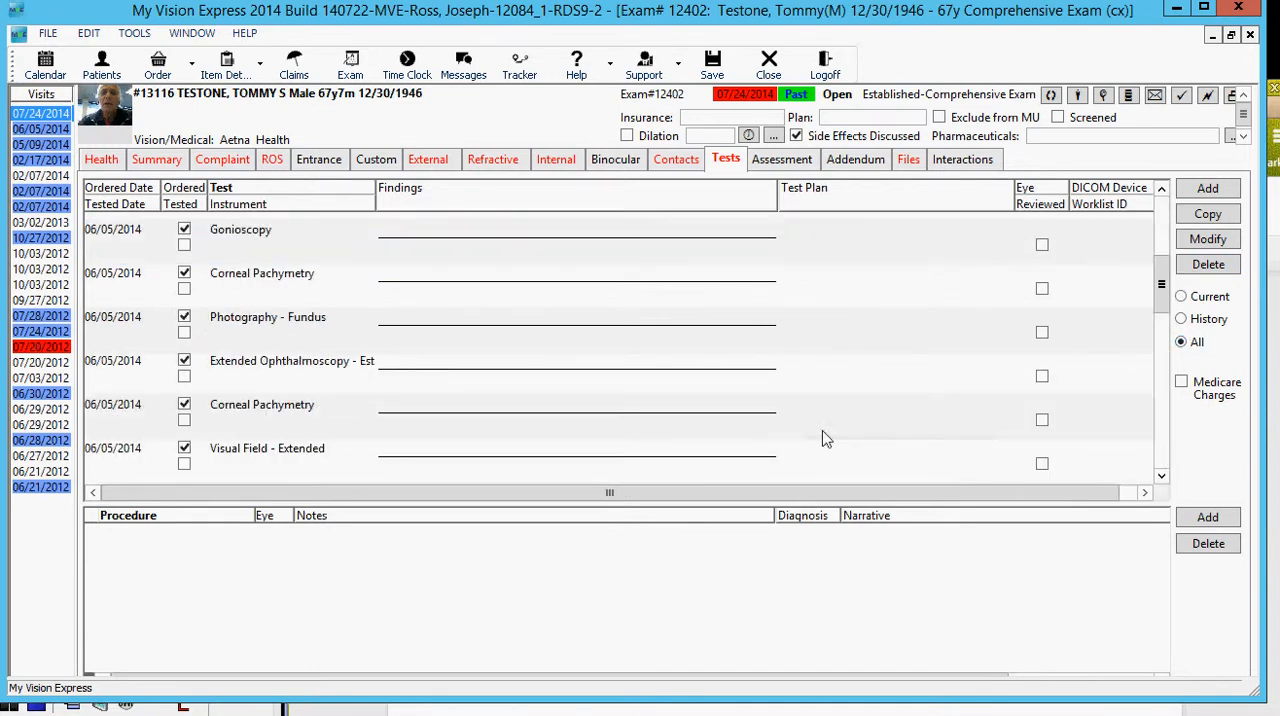
left_click(293, 318)
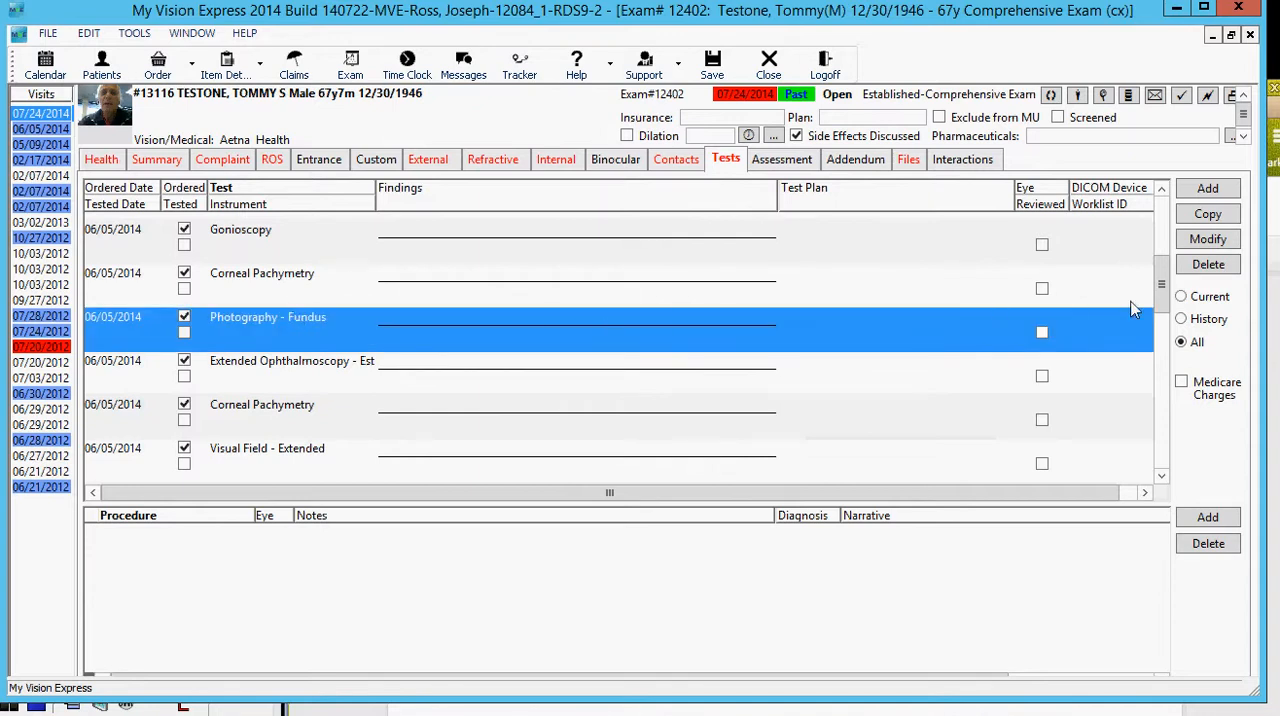
left_click(1196, 220)
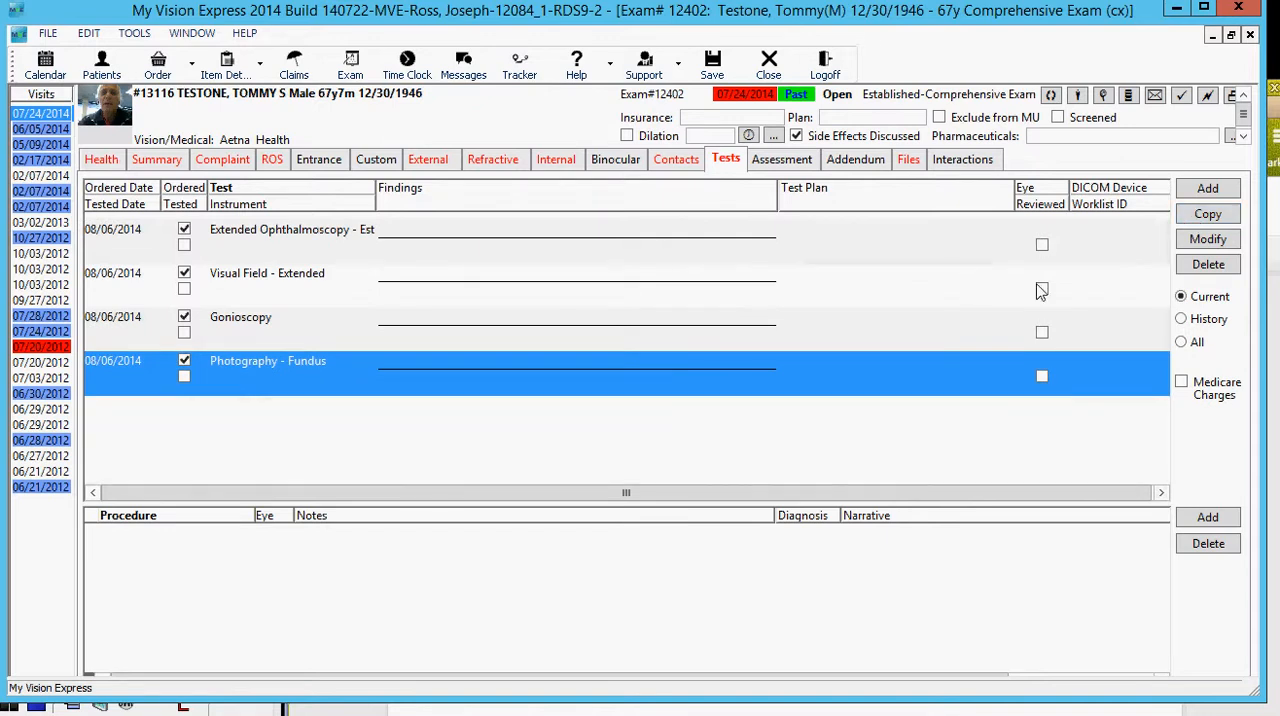
Step: Copy the lower of the 06/05/2014 Corneal Pachymetry tests from the full test list into the current exam
left_click(1183, 343)
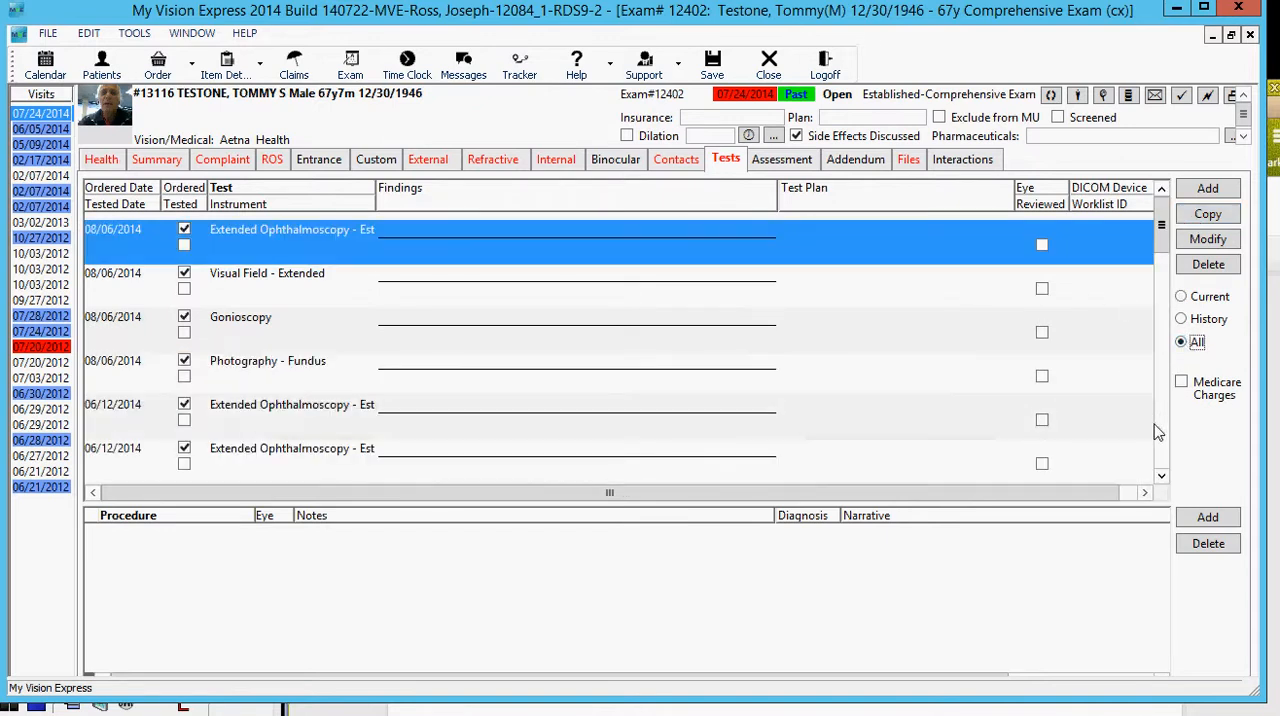
left_click(1153, 425)
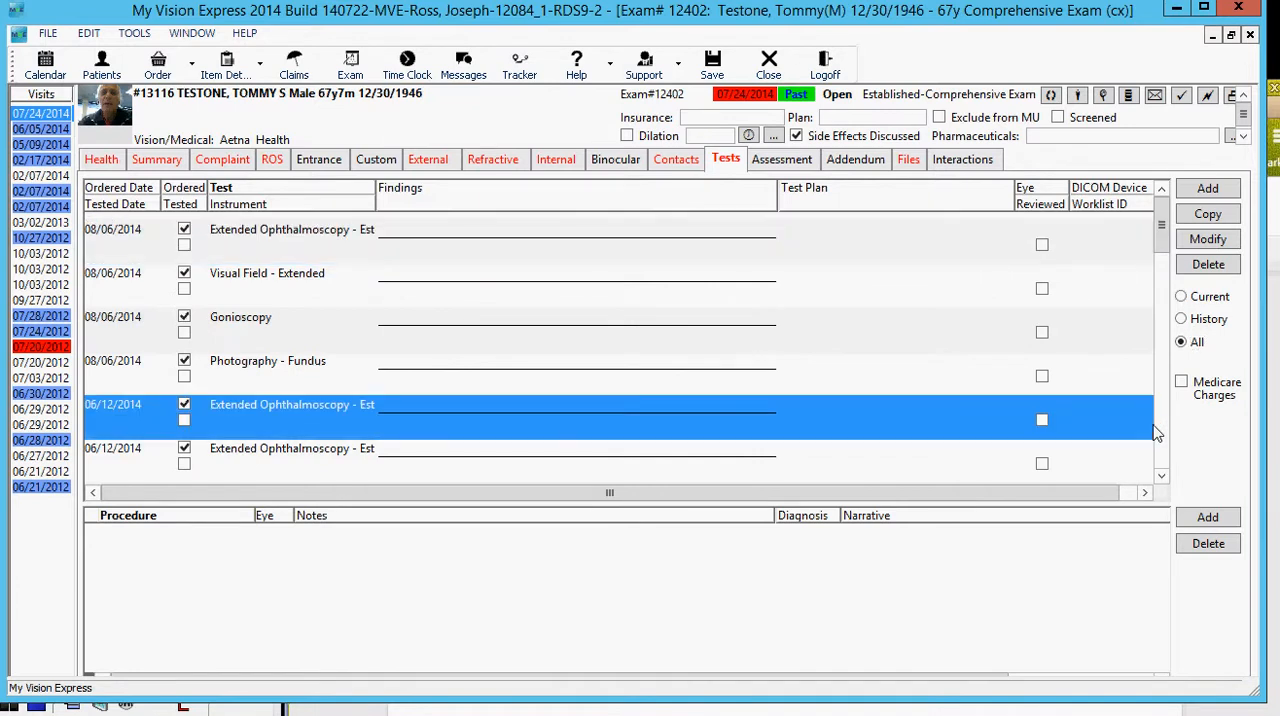
scroll(1163, 445, "down", 3)
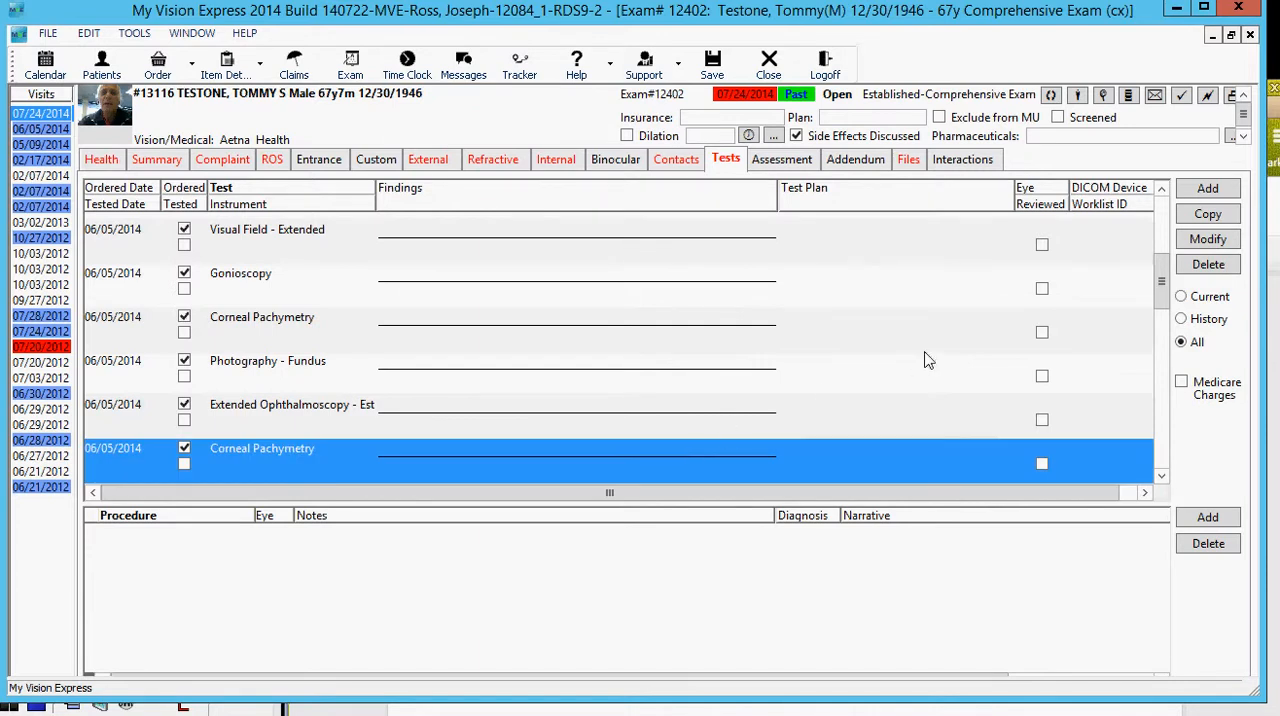
left_click(1207, 220)
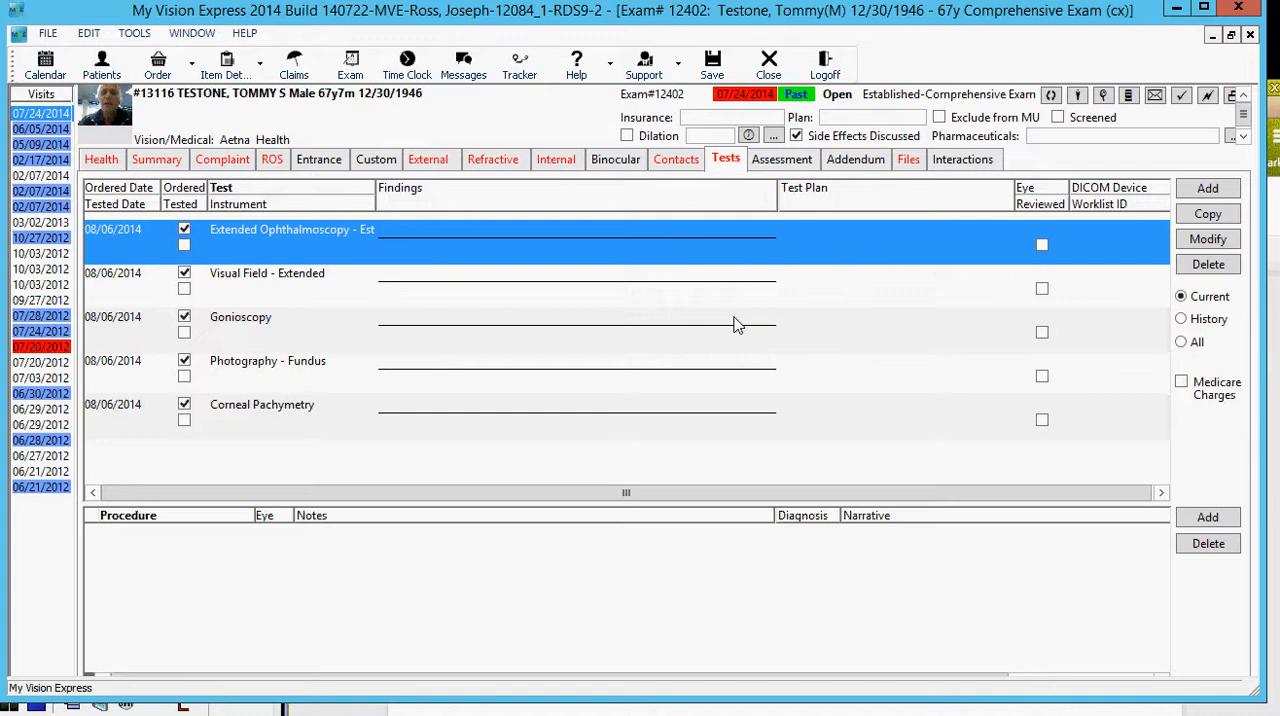
Step: Delete the Corneal Pachymetry test from the current exam's test orders
left_click(272, 420)
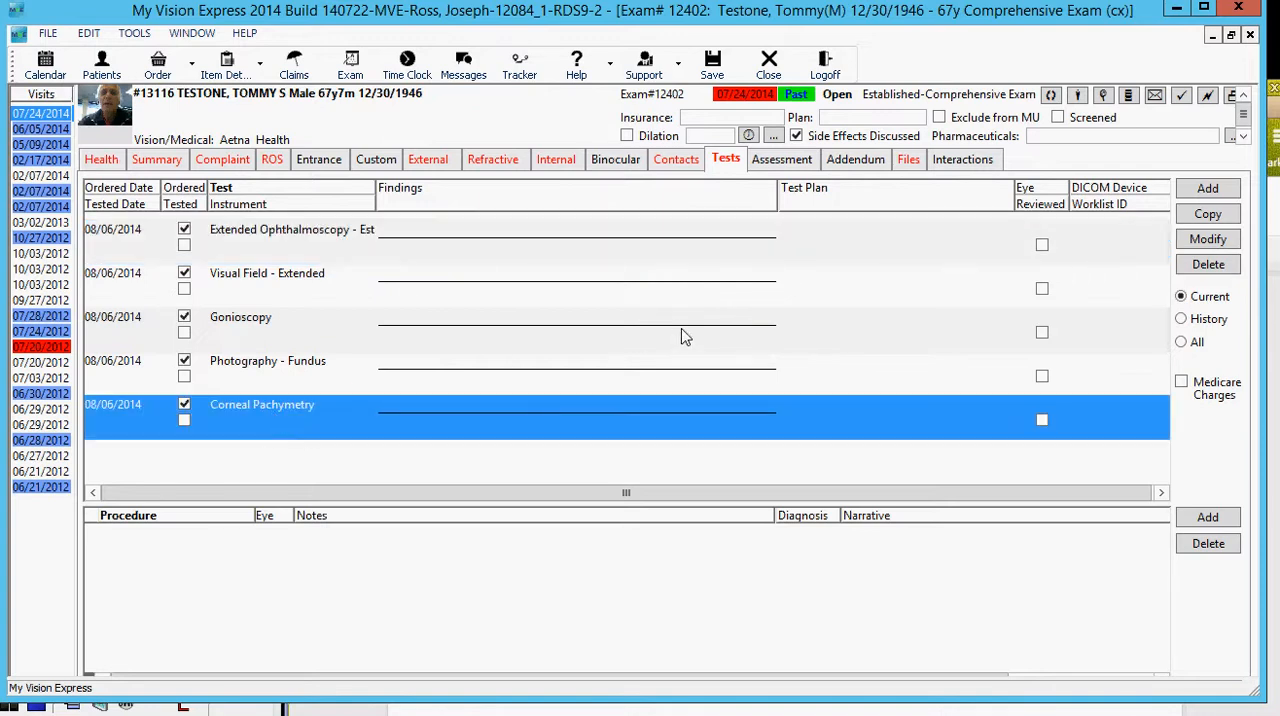
left_click(1208, 265)
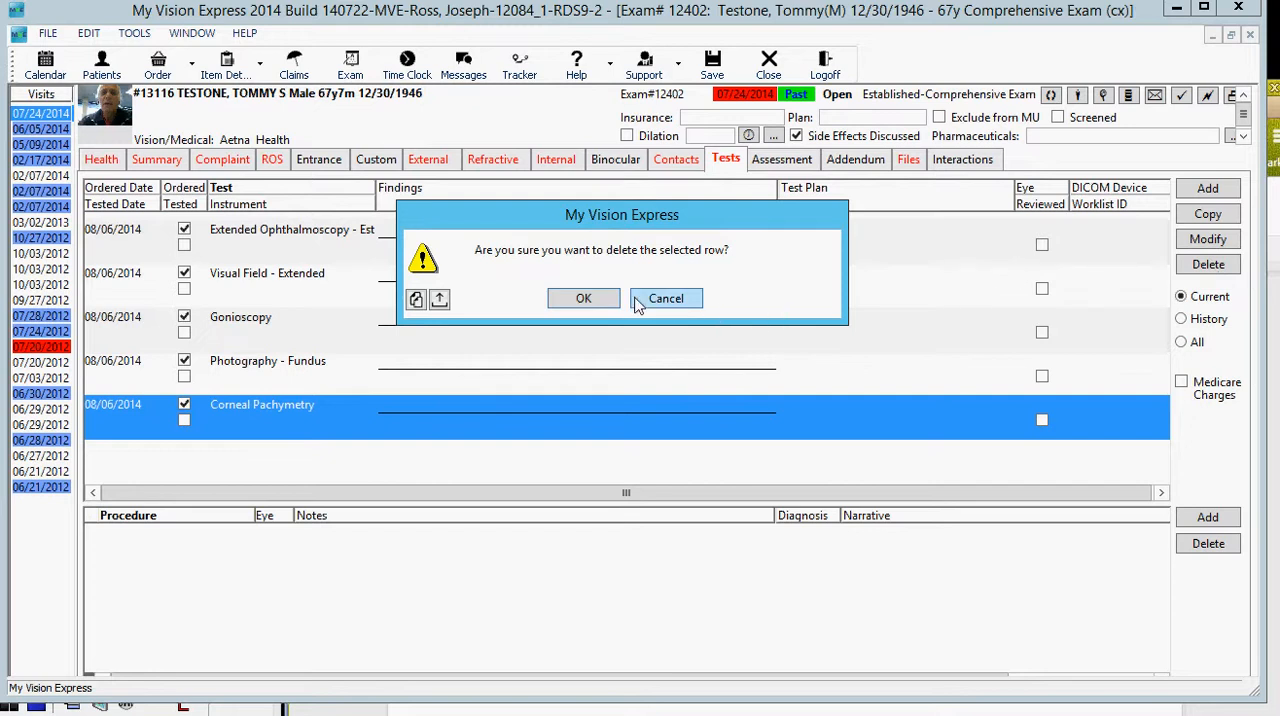
left_click(581, 299)
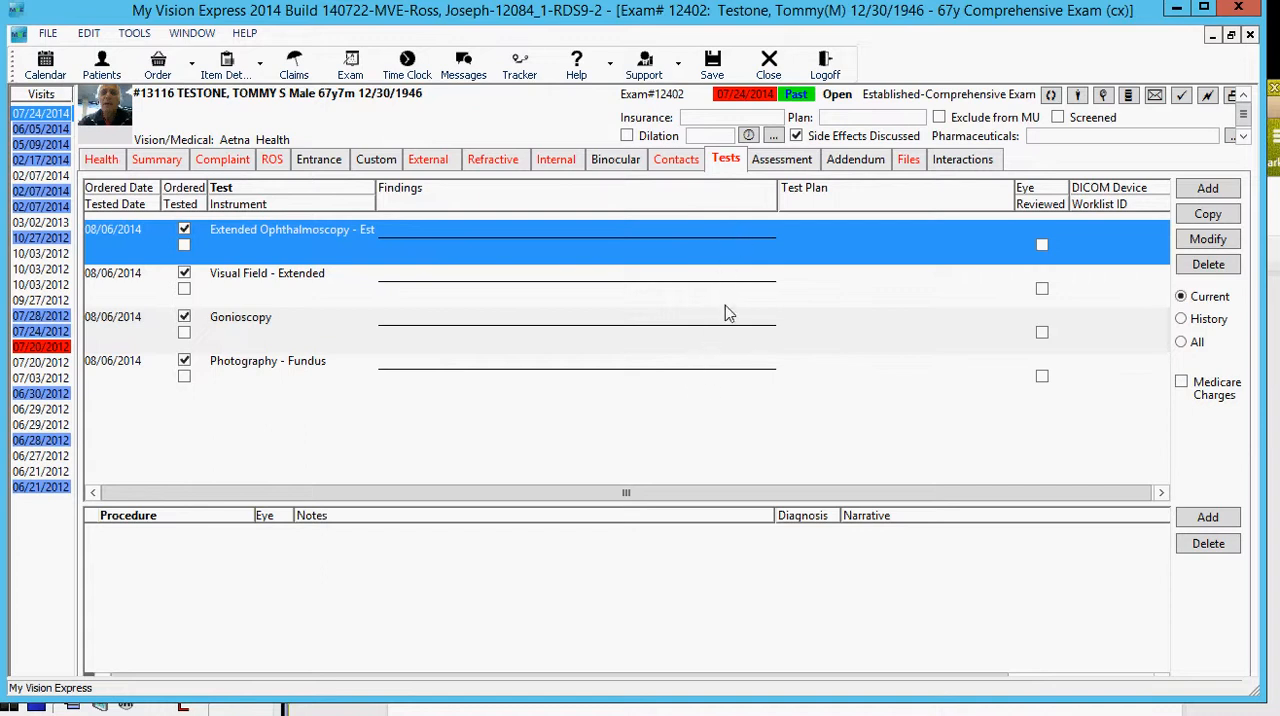
Step: Add two image entries to the exam's files and set the category of the topmost one to Visual Fields
left_click(781, 164)
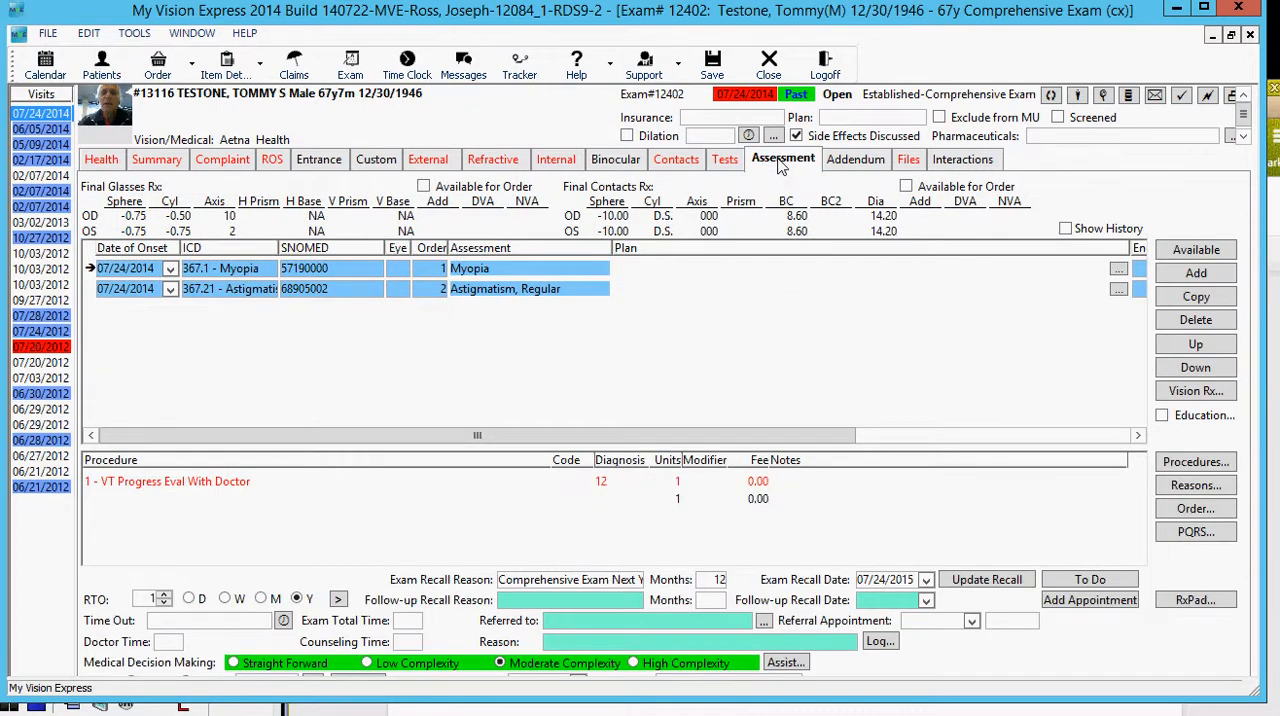
left_click(909, 160)
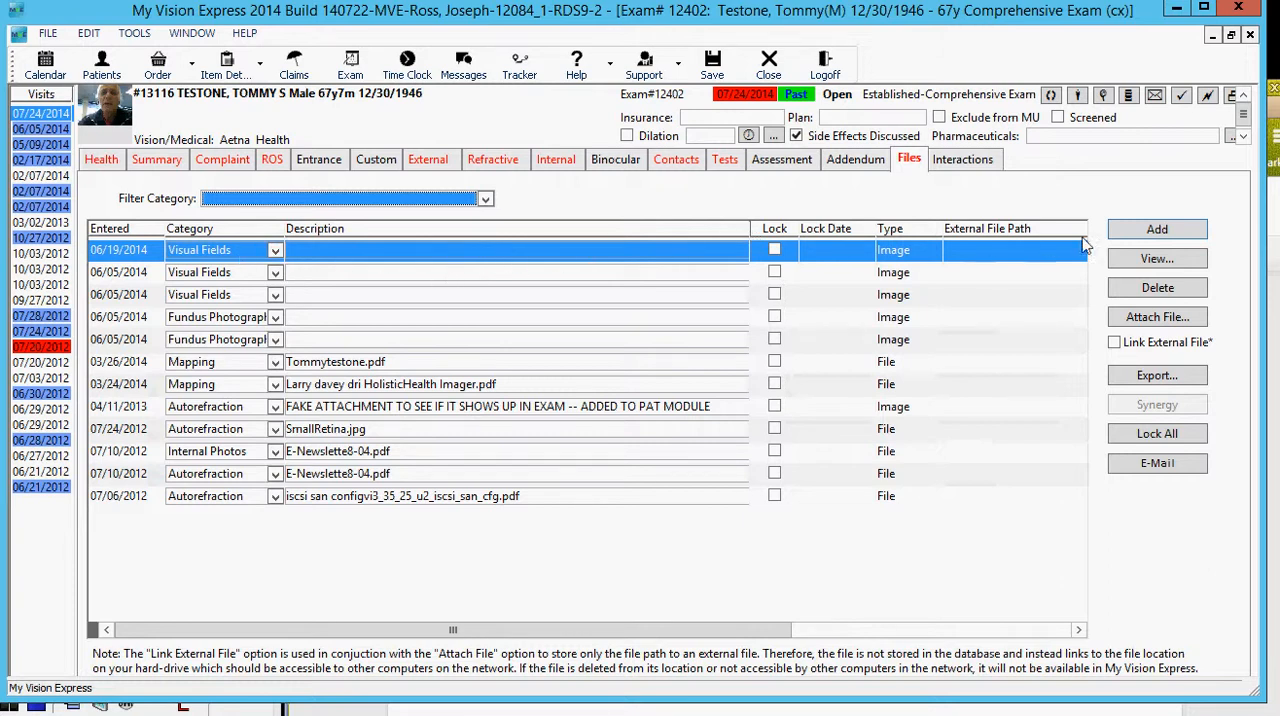
left_click(1140, 233)
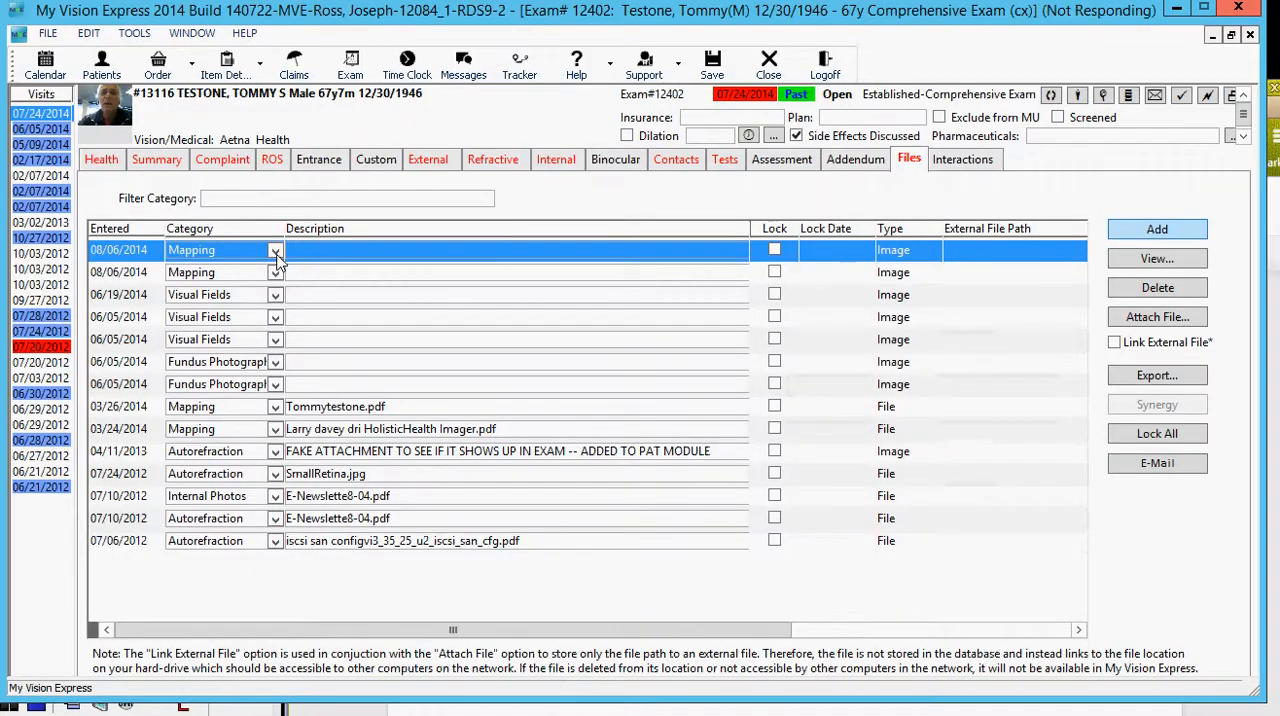
left_click(276, 251)
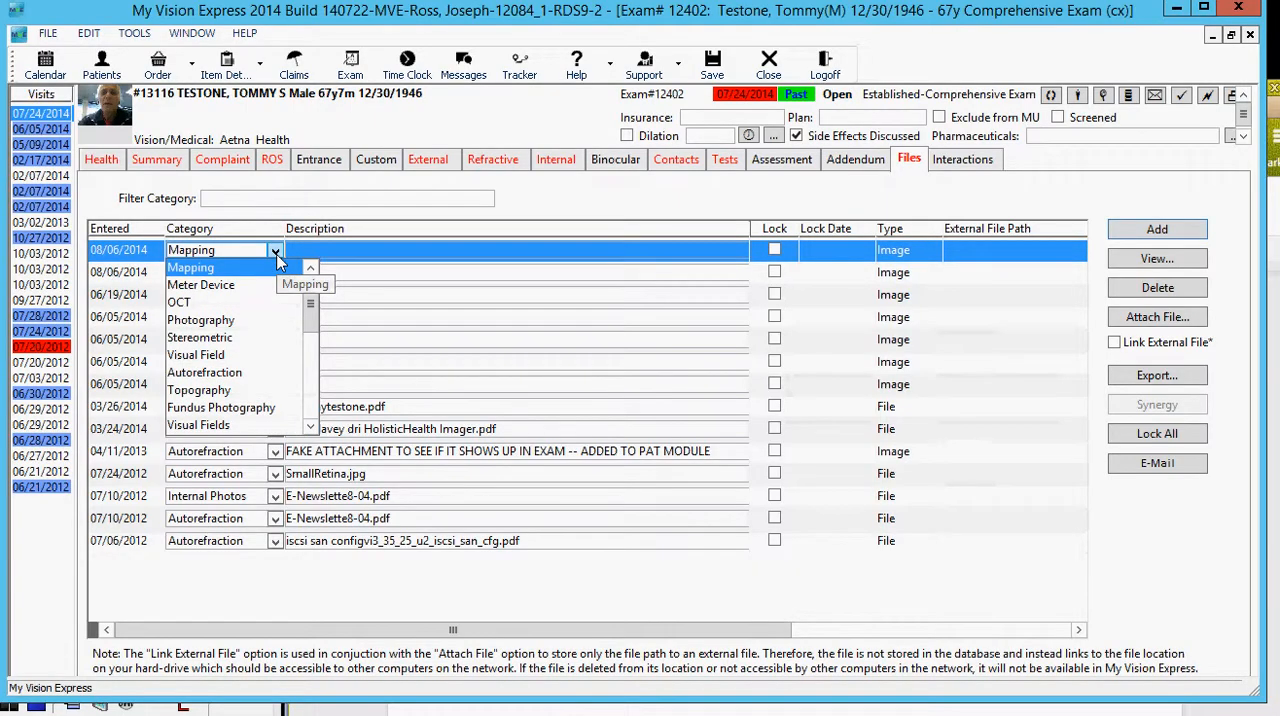
left_click(228, 428)
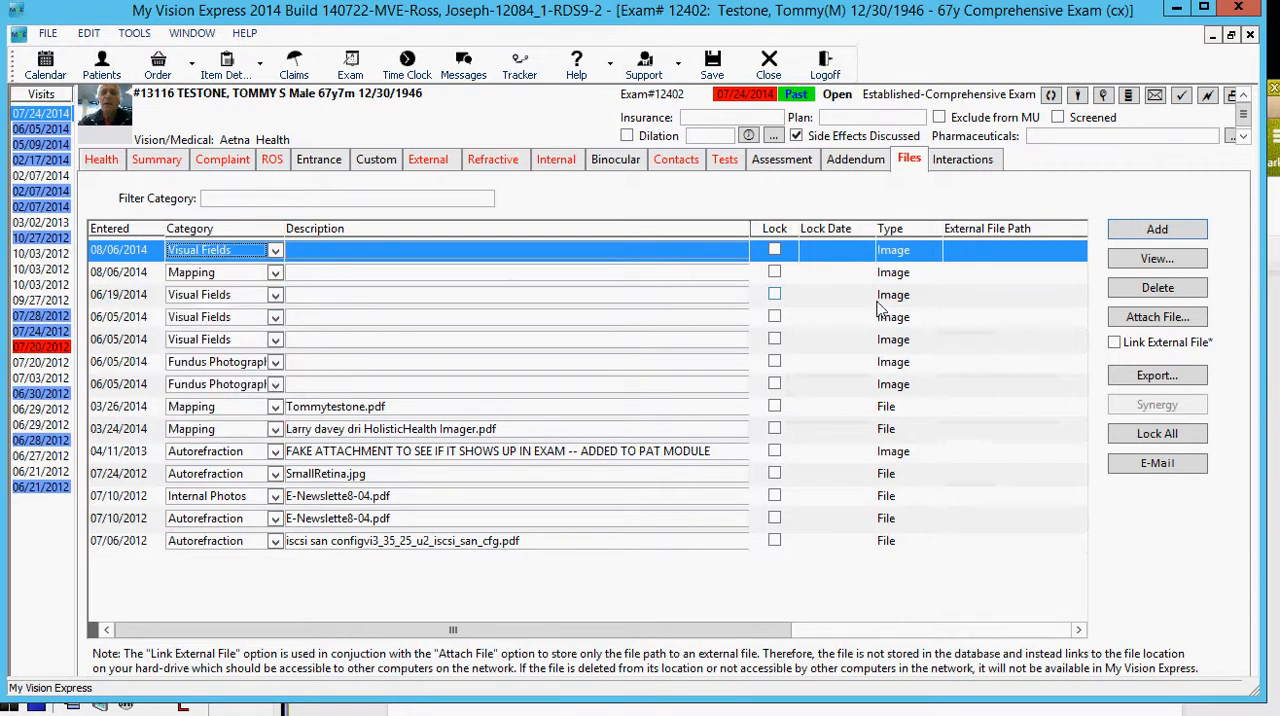
Step: Add another image entry to the exam's files and set its category to Fundus Photography
left_click(1157, 230)
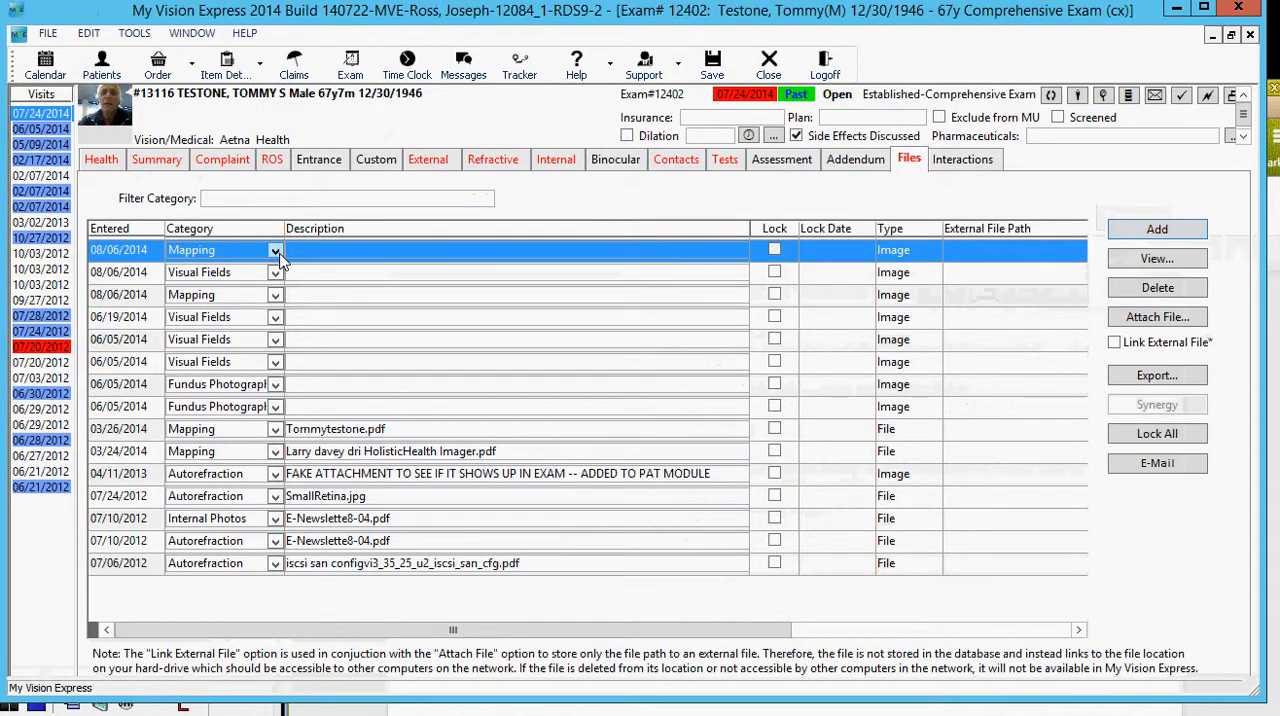
left_click(275, 251)
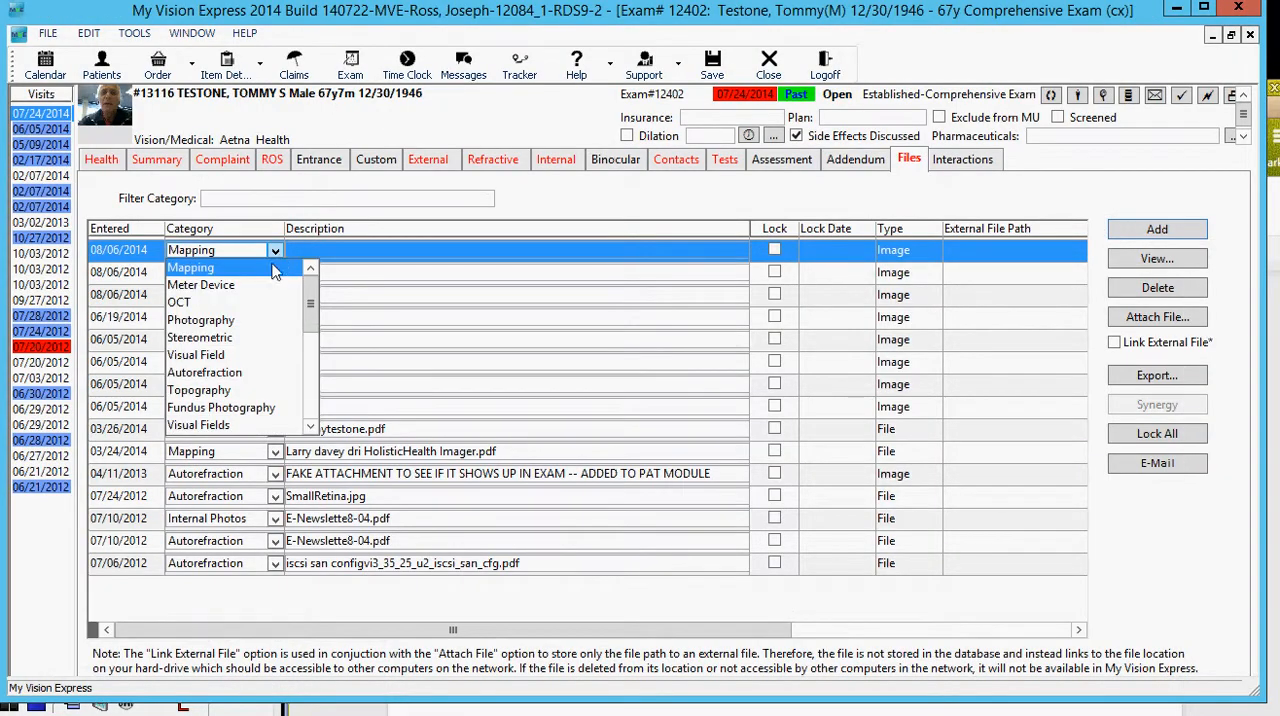
left_click(240, 408)
Step: Change the category of the remaining 08/06/2014 Mapping image entry to Fundus Photography
left_click(276, 297)
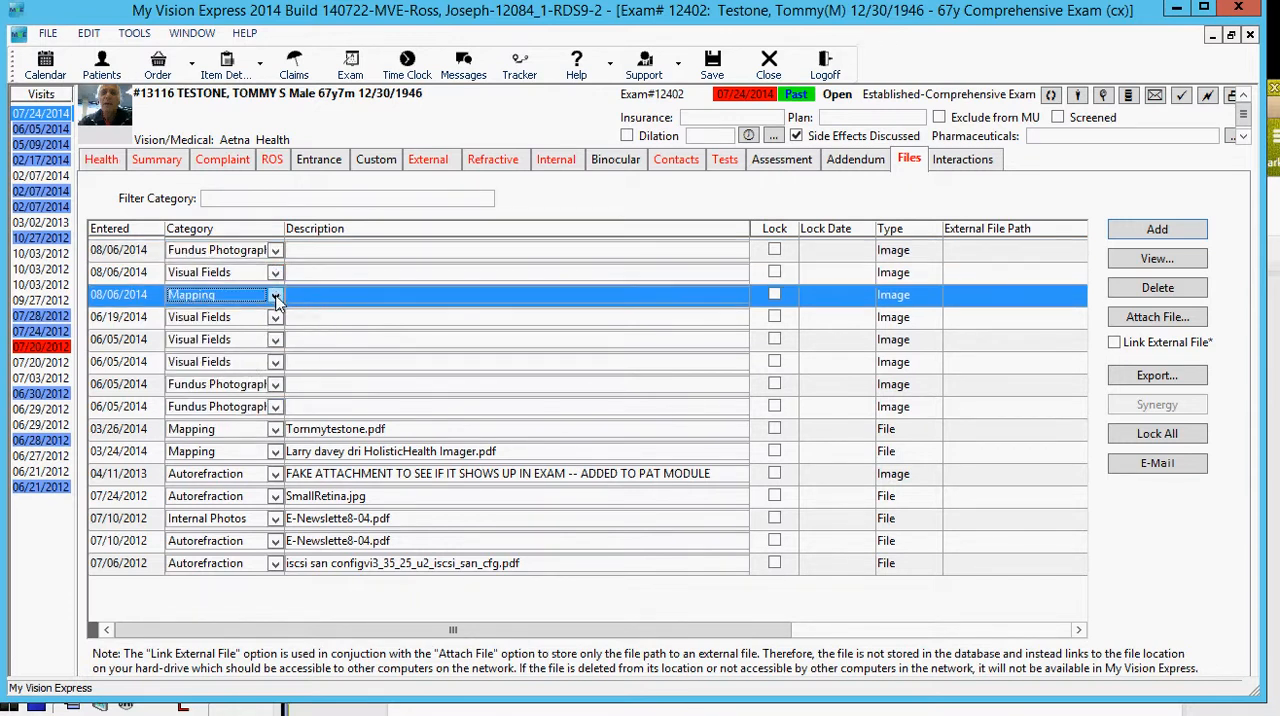
left_click(276, 298)
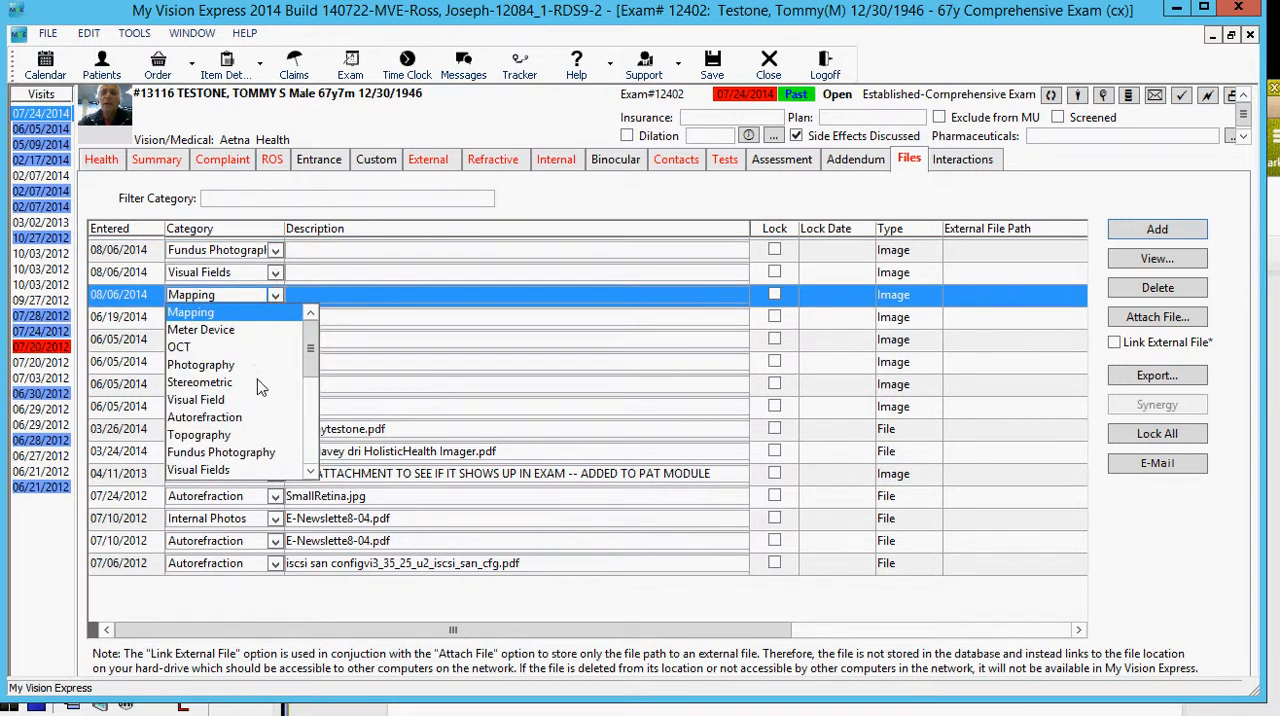
left_click(240, 452)
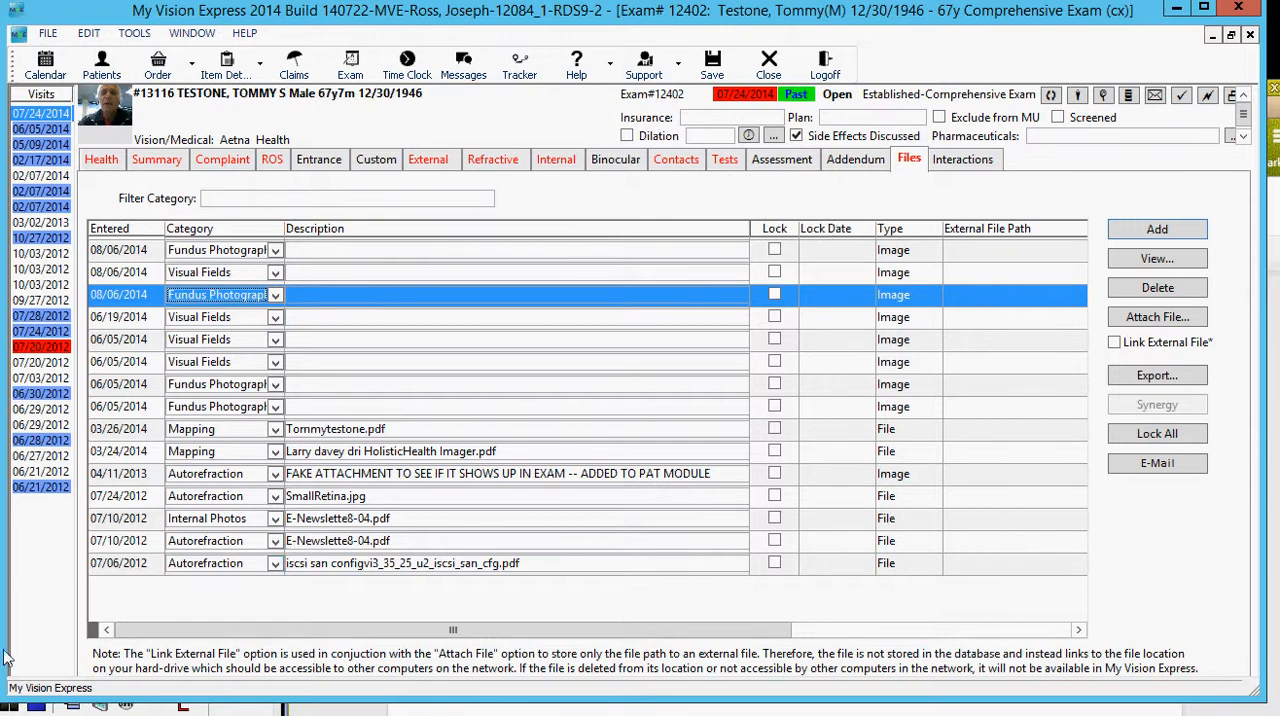
left_click(35, 703)
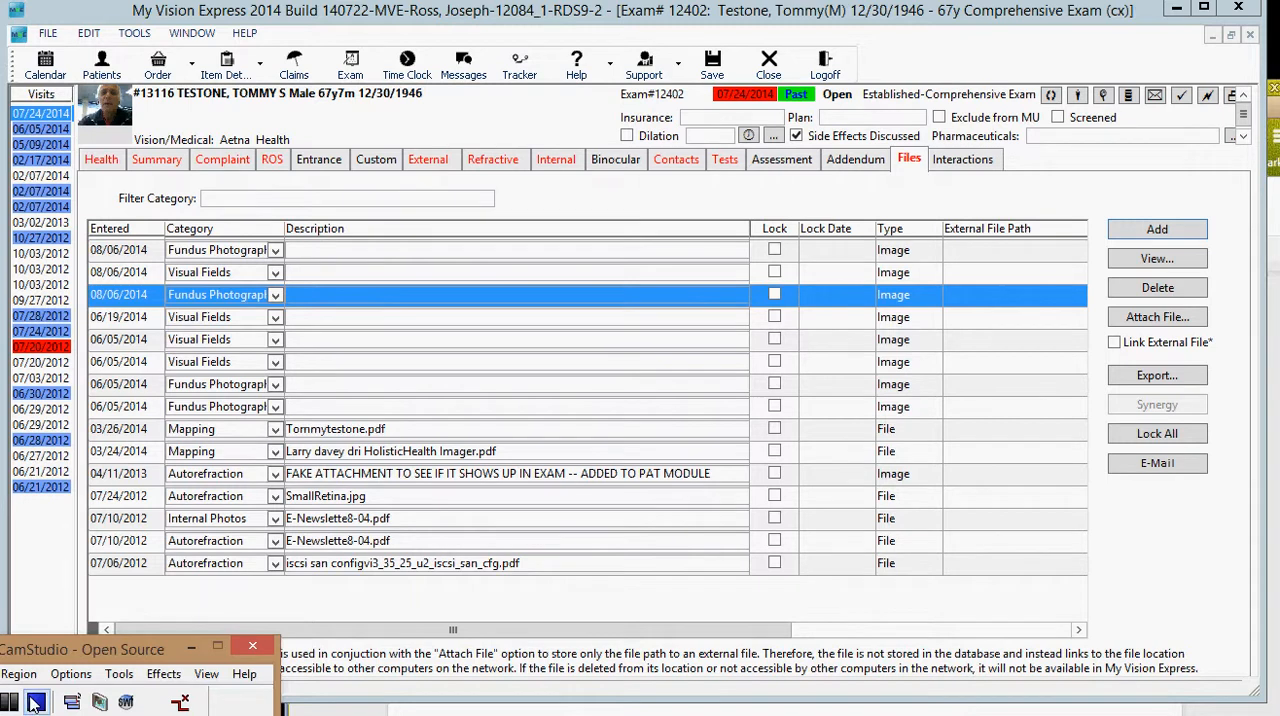